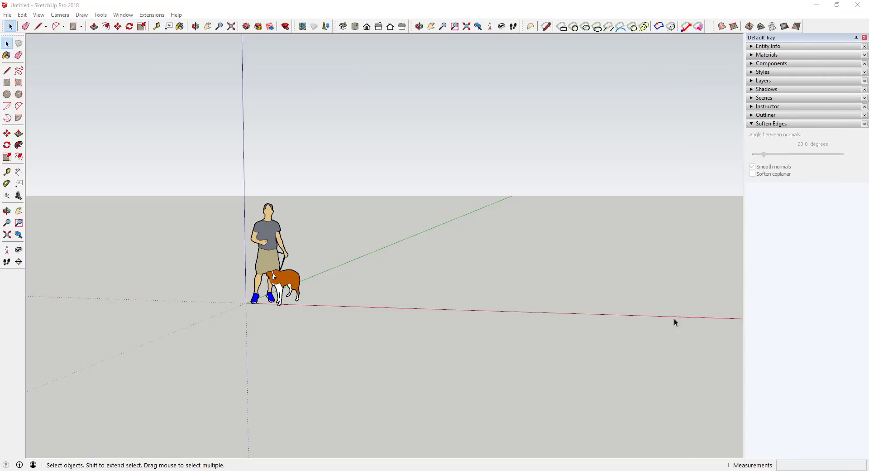
Start a sandbox from scratch with 5' grid spacing and its first corner at the origin.
scroll(463, 295, "down", 3)
middle_click_drag(471, 279, 453, 260)
scroll(504, 282, "up", 2)
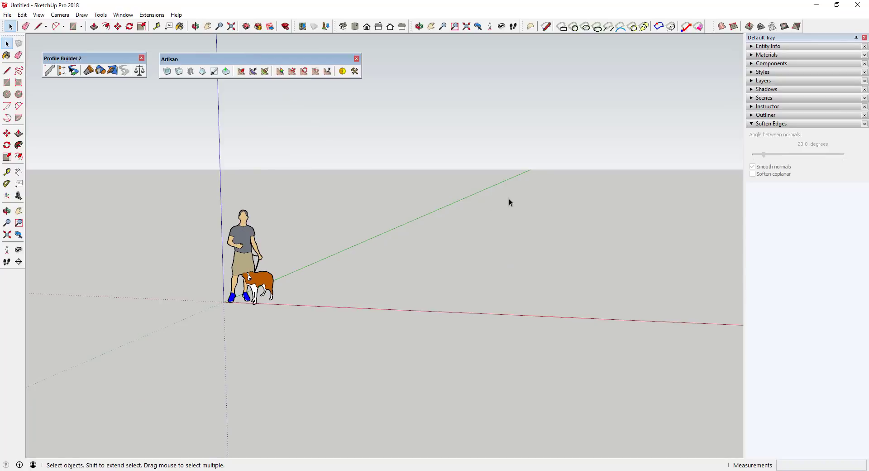
left_click(737, 28)
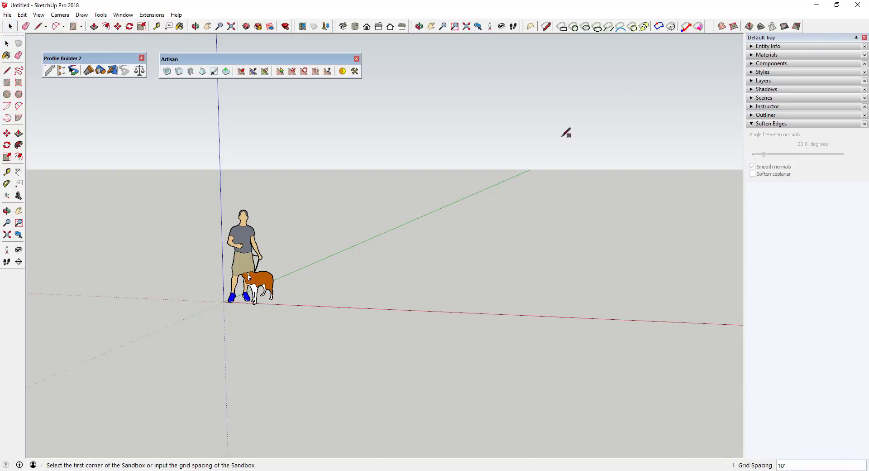
middle_click_drag(305, 280, 296, 288)
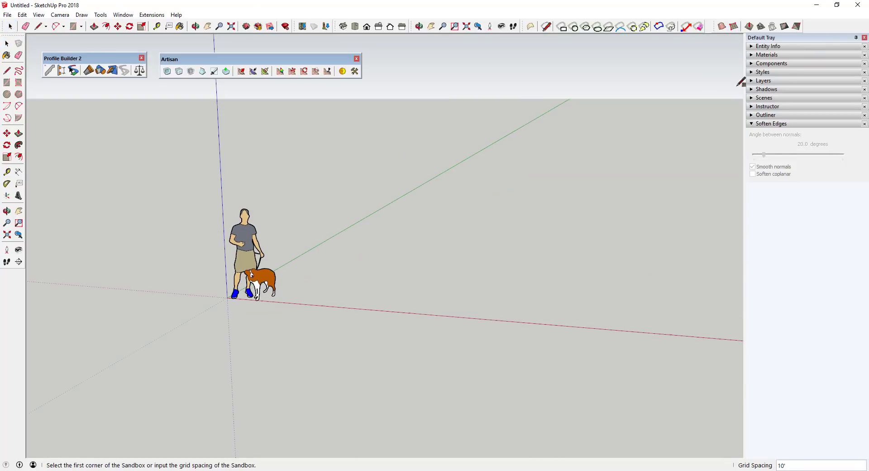
left_click(733, 28)
type("5")
left_click(226, 298)
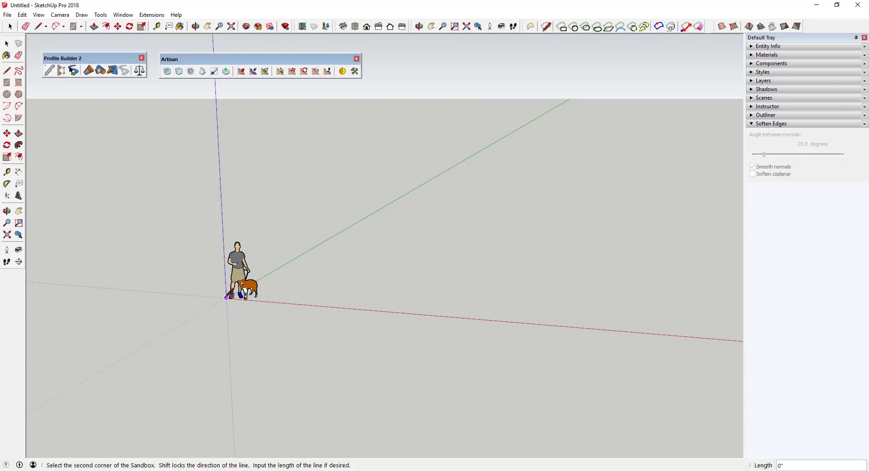
Set the sandbox's first side to 300' along the red axis and place its third corner along the green axis to complete the grid.
scroll(489, 321, "down", 2)
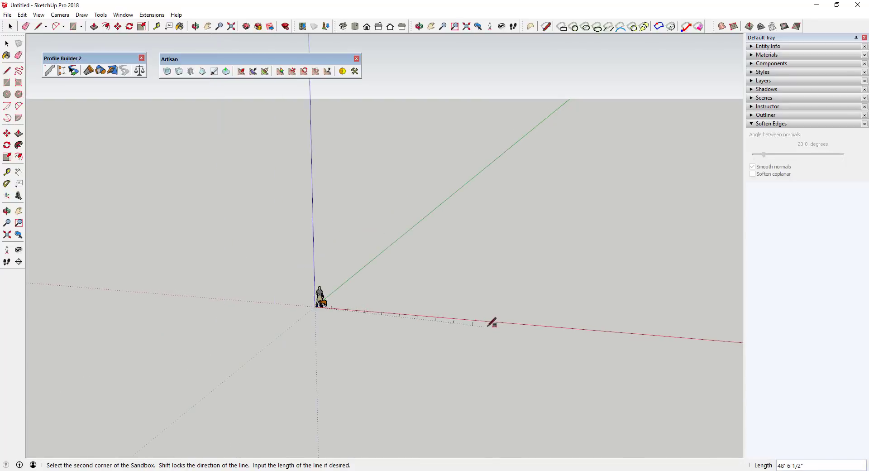
scroll(521, 325, "down", 3)
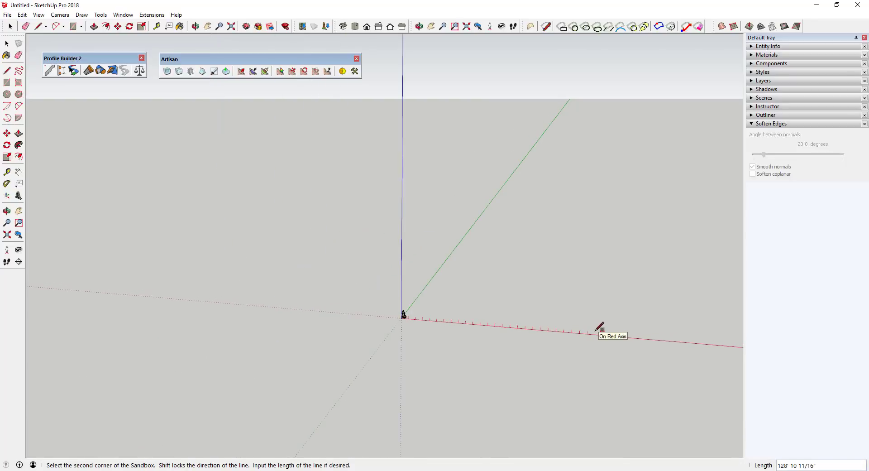
type("300")
key("Return")
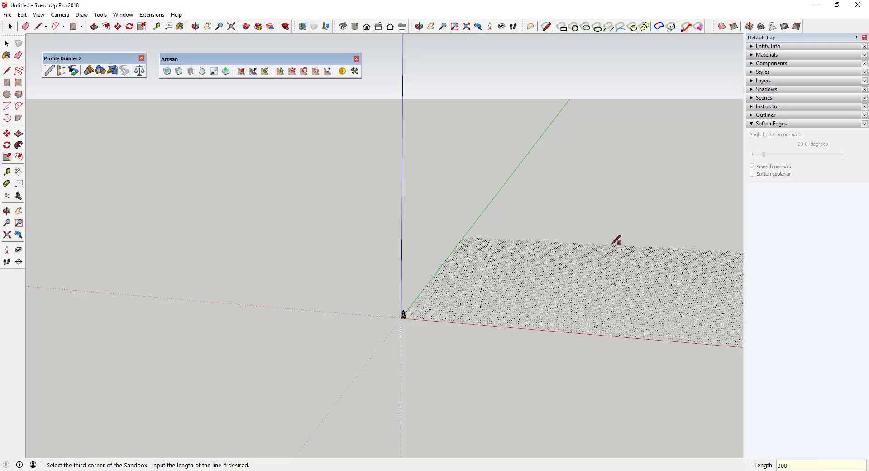
left_click(616, 240)
middle_click_drag(471, 261, 510, 295)
scroll(430, 254, "down", 3)
scroll(605, 321, "up", 3)
middle_click_drag(606, 321, 510, 272)
key("space")
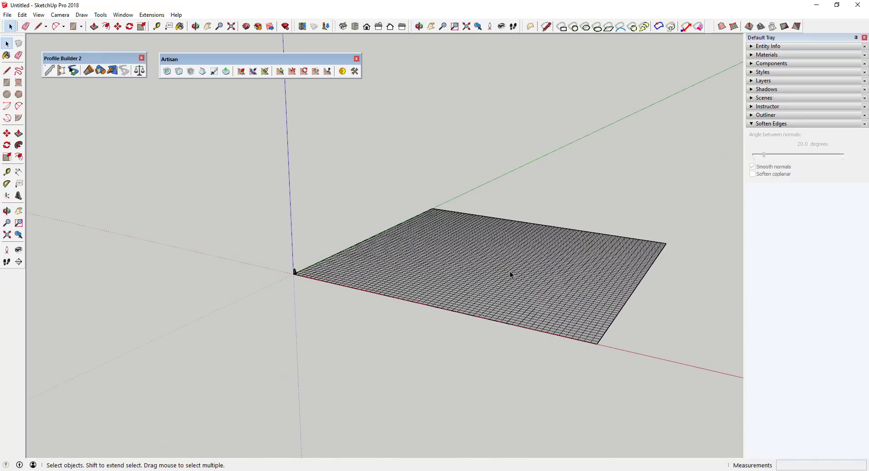
Open the sandbox grid group for editing and try the Artisan Paint Brush on it.
left_click(511, 274)
scroll(503, 268, "up", 4)
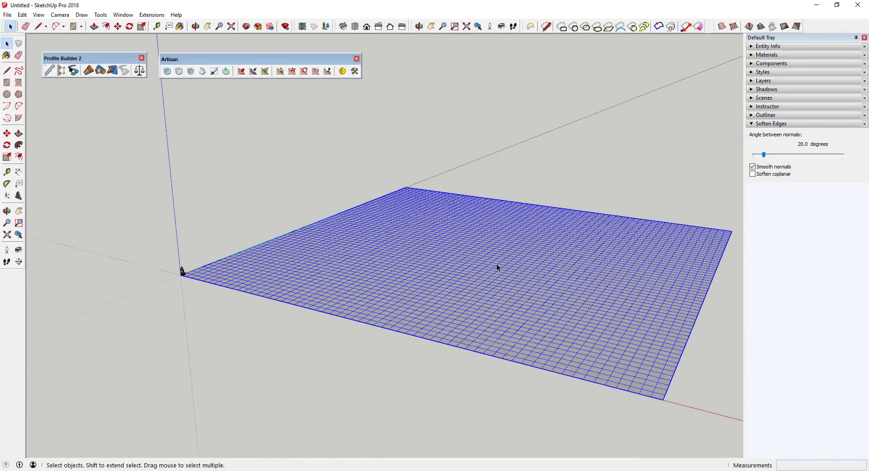
double_click(497, 263)
middle_click_drag(498, 251, 403, 170)
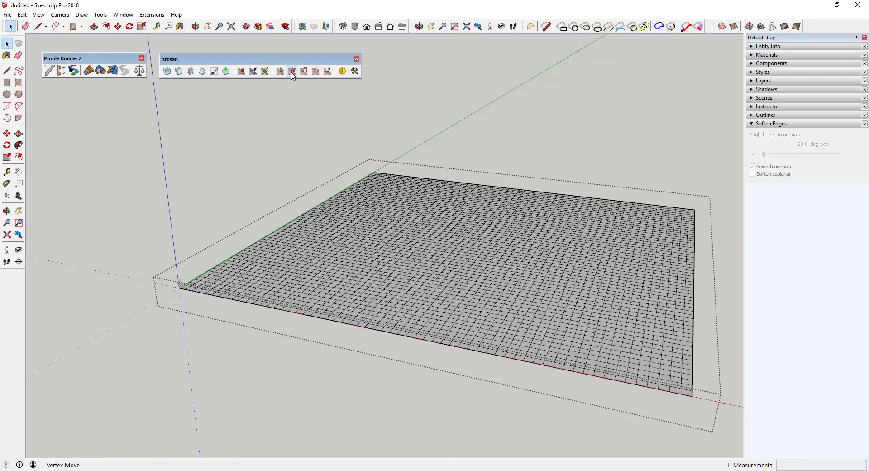
left_click(265, 72)
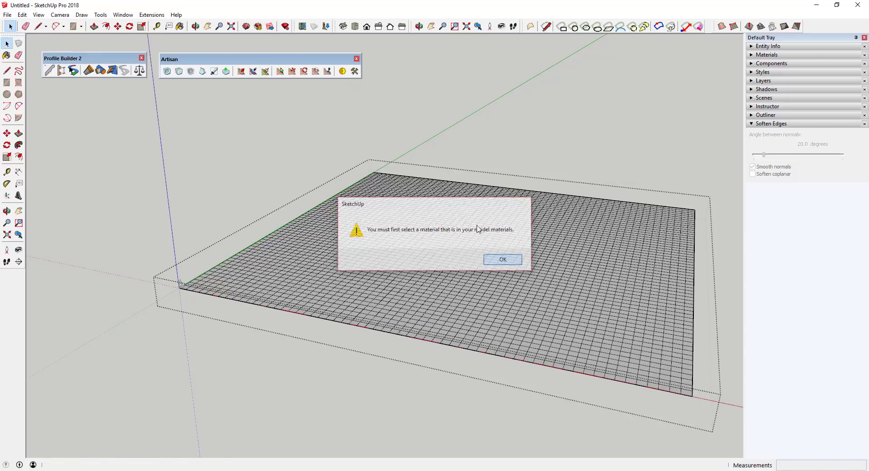
left_click(504, 260)
Soft-select a patch of vertices near the grid's far corner on the green axis with Artisan's Vertex Select.
left_click(280, 72)
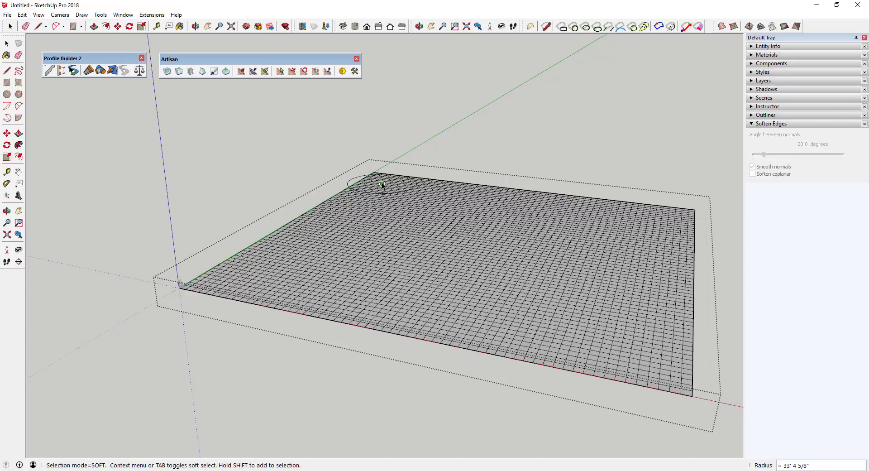
left_click(281, 71)
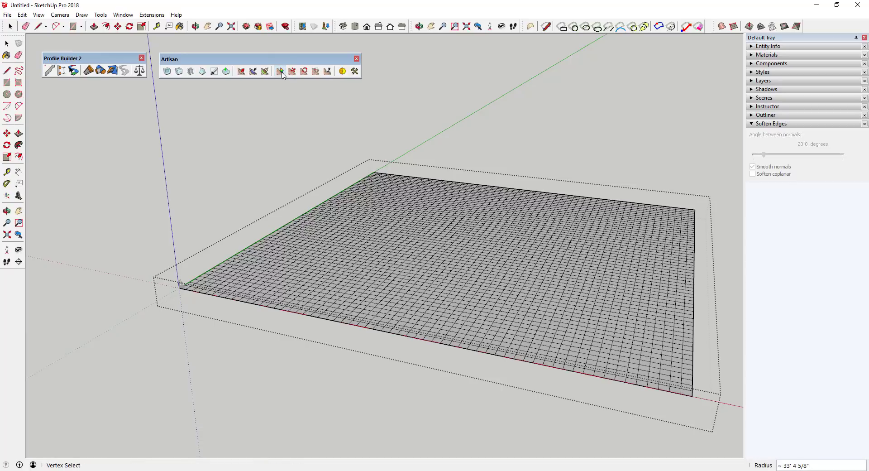
middle_click_drag(386, 180, 346, 139)
scroll(346, 154, "up", 6)
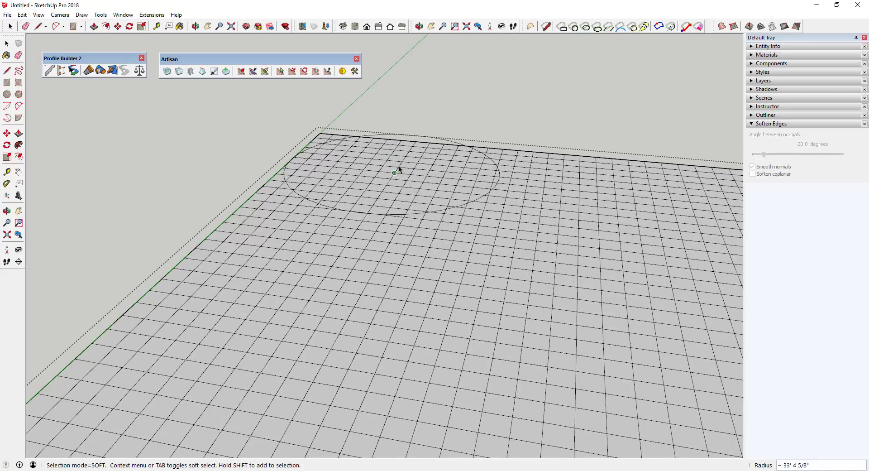
left_click(379, 173)
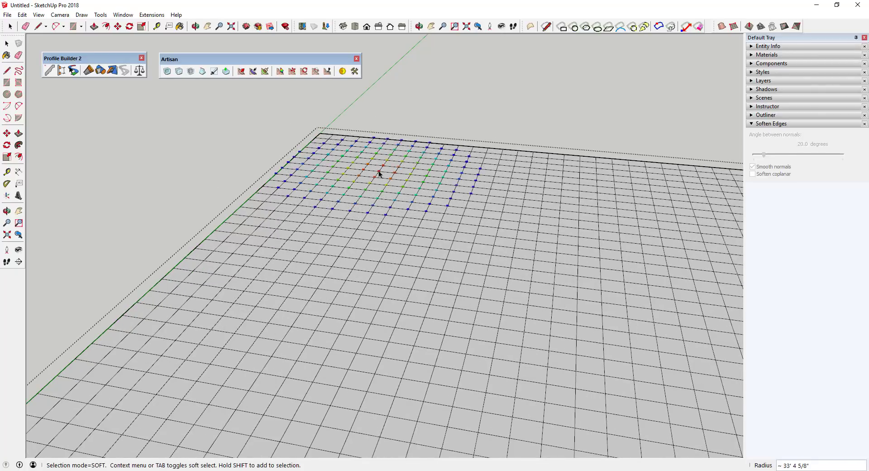
Add four more soft-selected spots around the first one, spread along the far edge and inward across the grid.
left_click(521, 193, "shift")
left_click(360, 261, "shift")
left_click(599, 315, "shift")
scroll(278, 154, "down", 1)
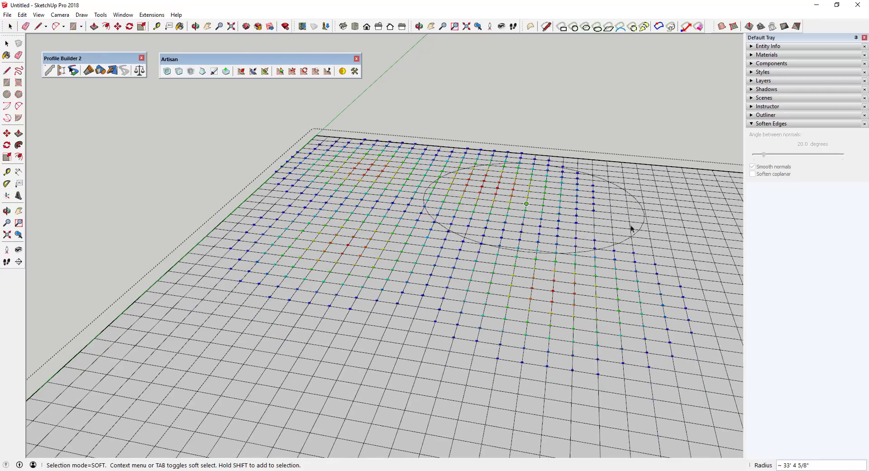
scroll(630, 228, "up", 3)
left_click(661, 197, "shift")
scroll(529, 163, "down", 2)
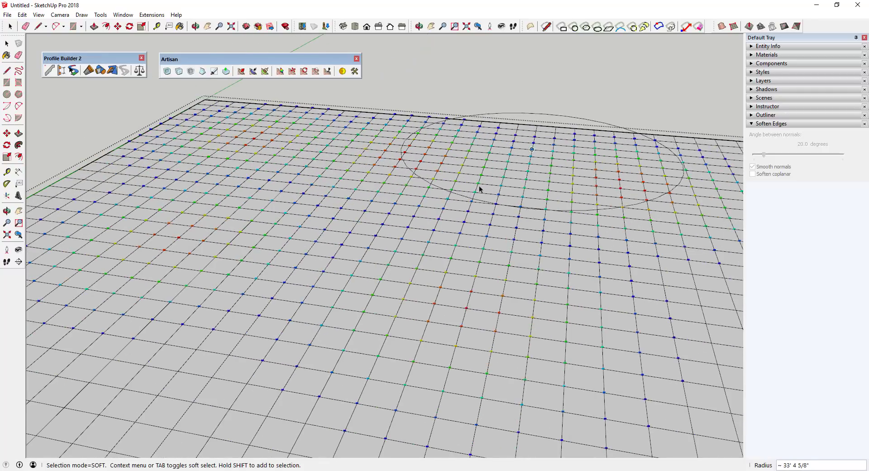
scroll(286, 167, "up", 3)
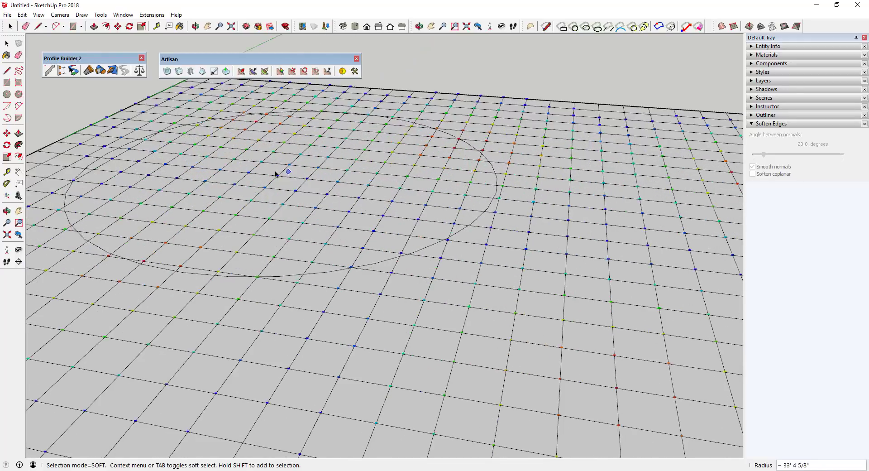
scroll(250, 184, "down", 2)
scroll(197, 148, "down", 3)
scroll(420, 154, "down", 1)
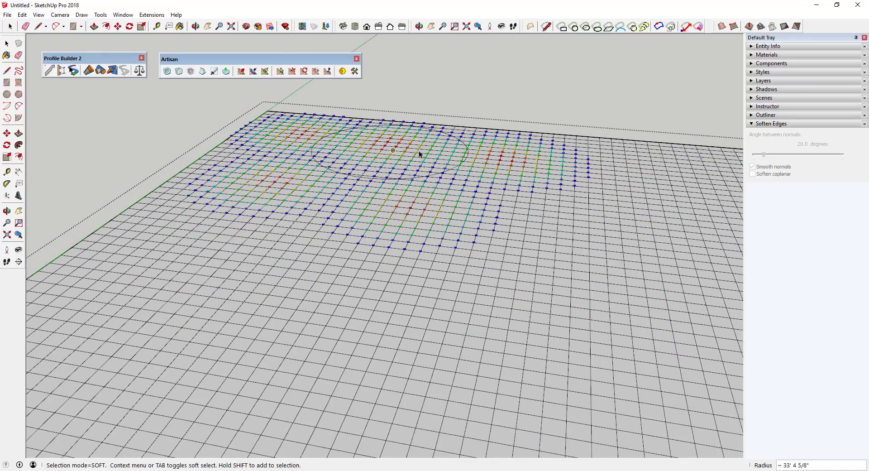
scroll(419, 153, "down", 1)
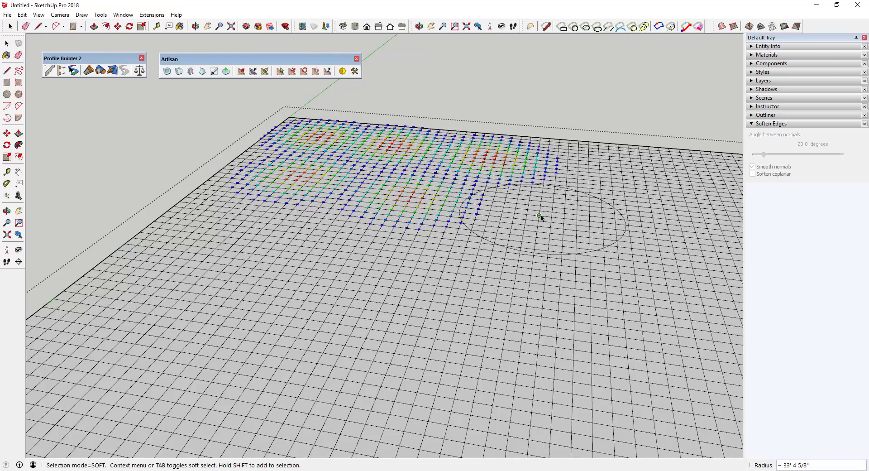
Set the soft selection radius to 20' and add six more spots along the far edge up to the opposite corner.
type("20")
key("Return")
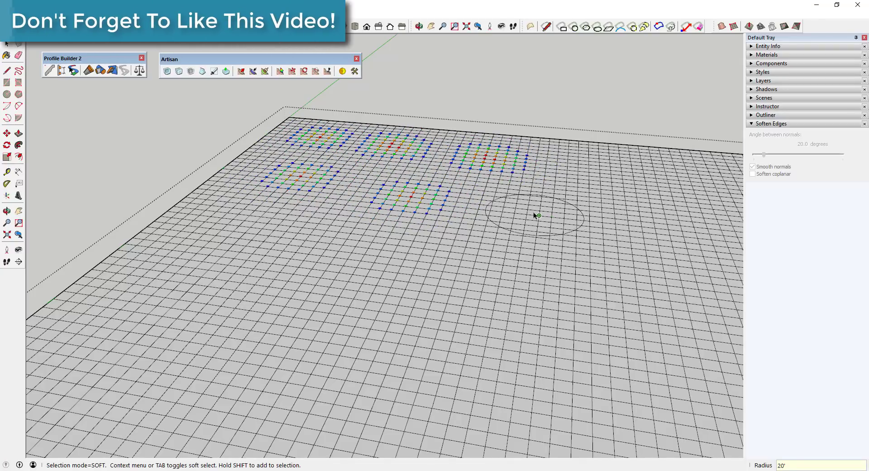
left_click(523, 207, "shift")
left_click(622, 182, "shift")
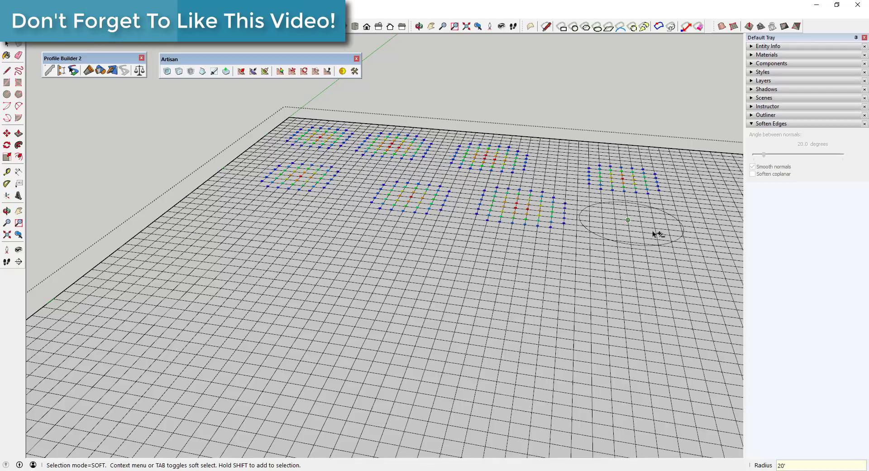
left_click(630, 221, "shift")
scroll(645, 172, "down", 5)
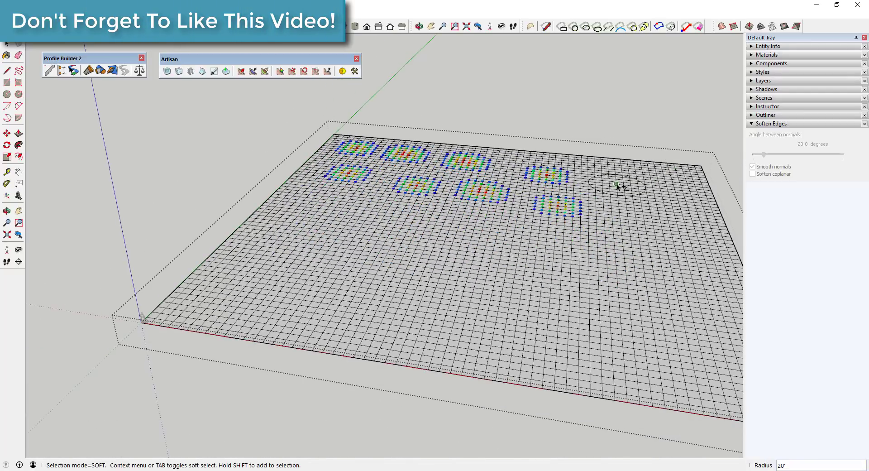
left_click(618, 186, "shift")
left_click(664, 218, "shift")
left_click(690, 170, "shift")
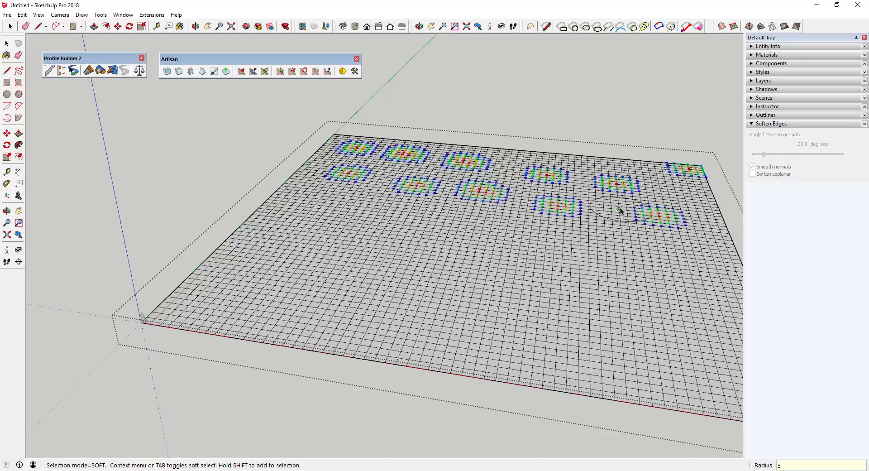
Set the soft selection radius to 50' for the selected vertices.
type("'")
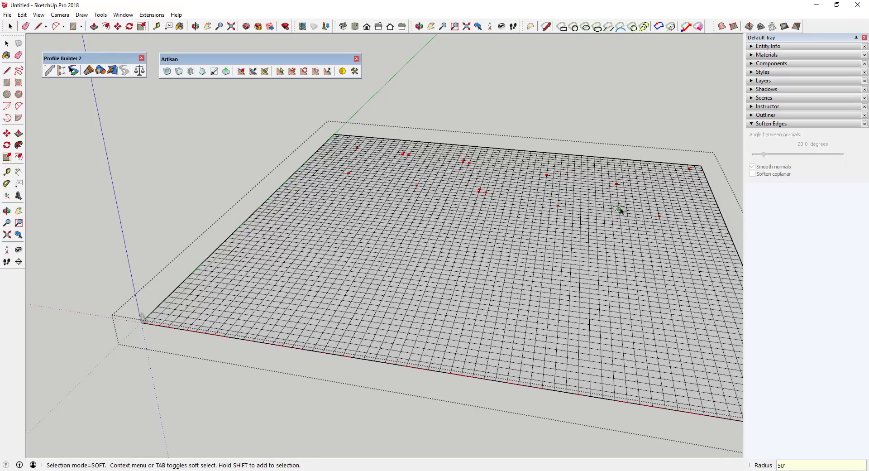
key("Return")
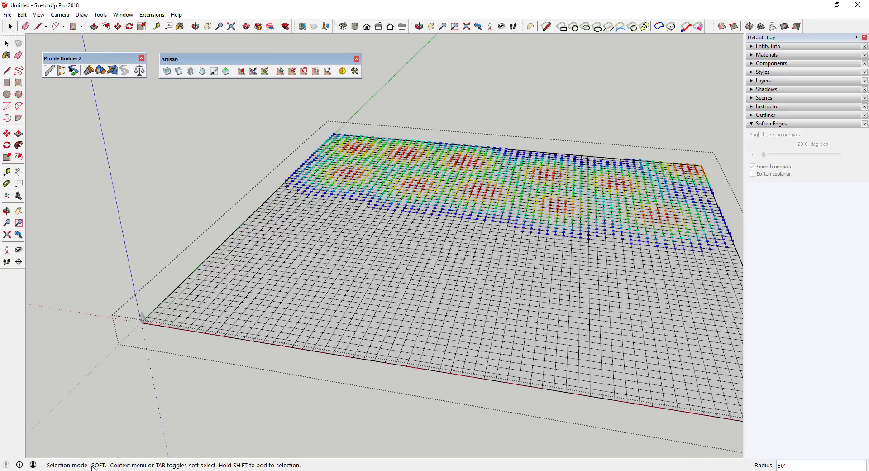
scroll(425, 185, "up", 3)
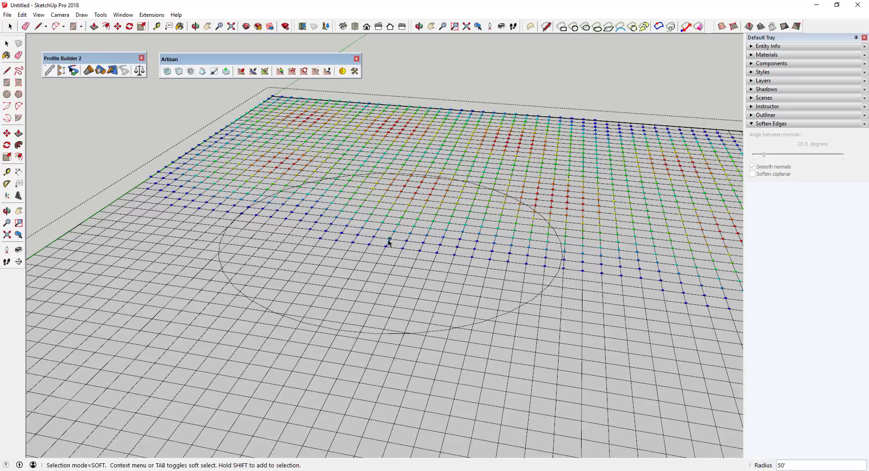
Toggle Vertex Select between soft and hard modes to compare the falloff with the individually picked vertices, finishing in soft mode.
key("Tab")
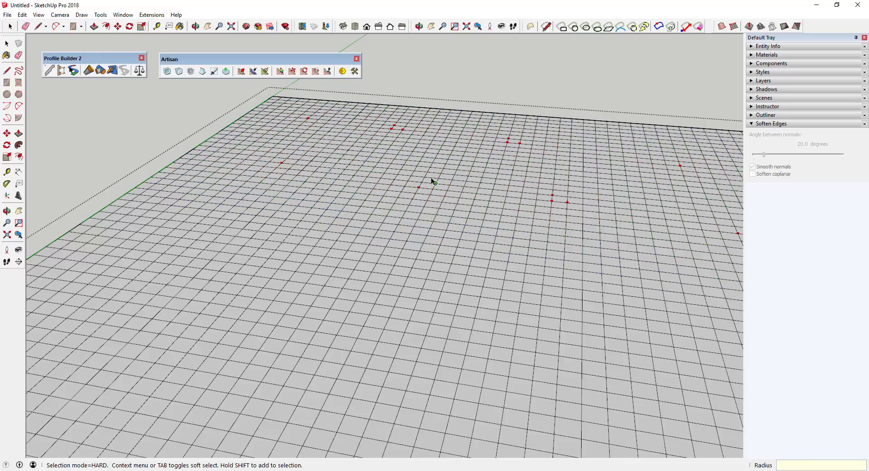
key("Tab")
key("Tab")
scroll(435, 183, "down", 2)
scroll(455, 185, "down", 2)
scroll(543, 184, "up", 2)
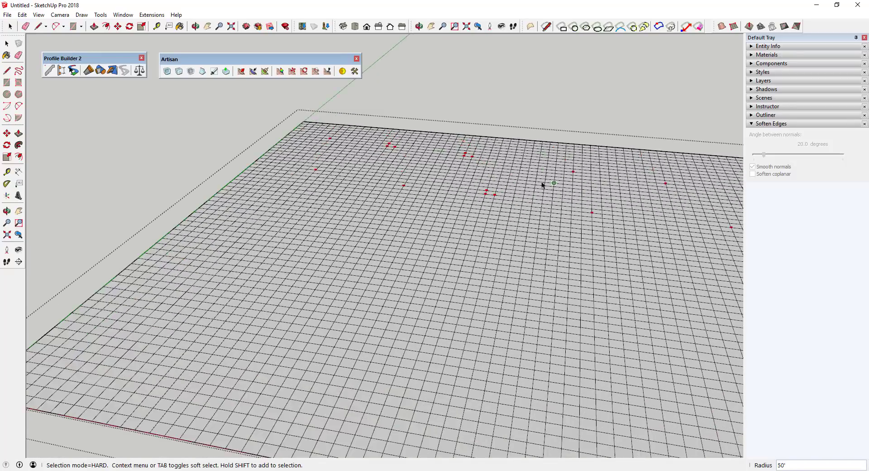
scroll(372, 188, "up", 1)
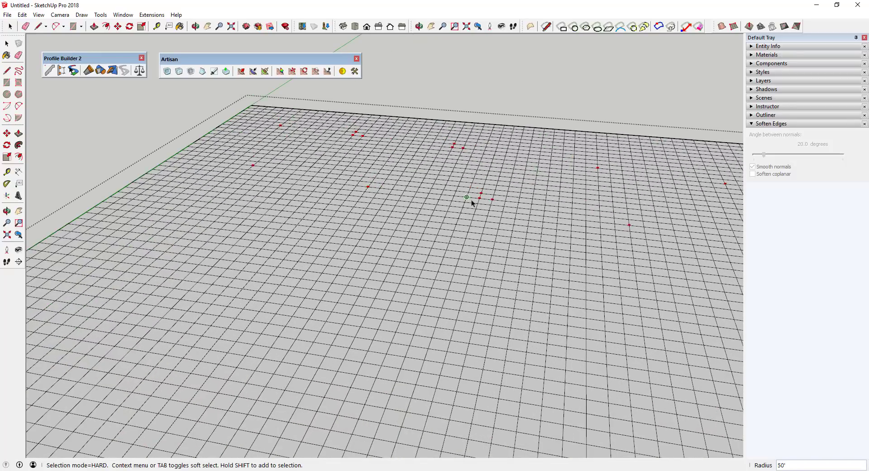
key("Tab")
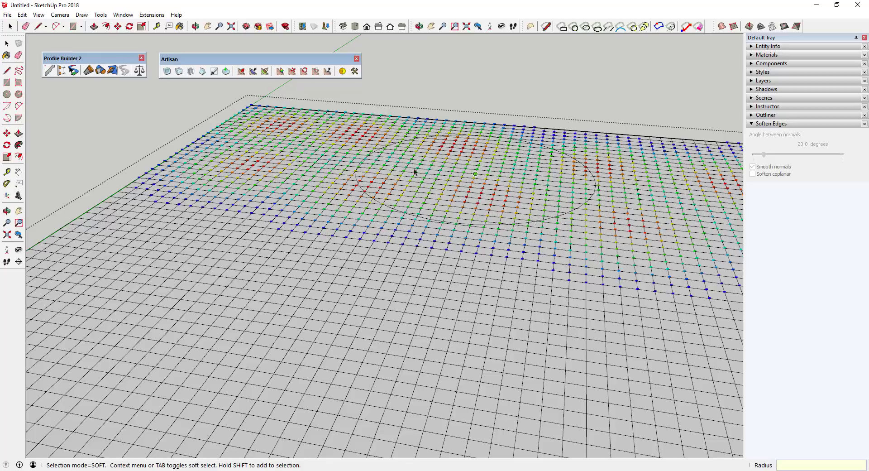
key("Tab")
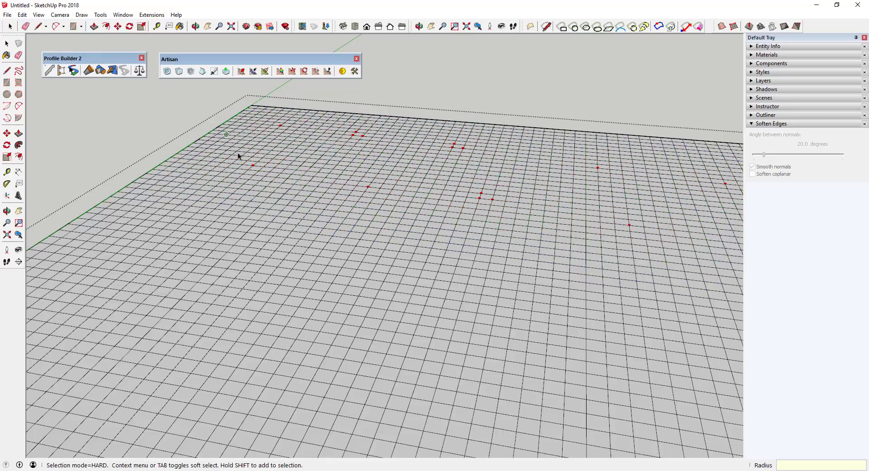
scroll(230, 145, "down", 1)
scroll(508, 175, "down", 2)
scroll(619, 169, "up", 2)
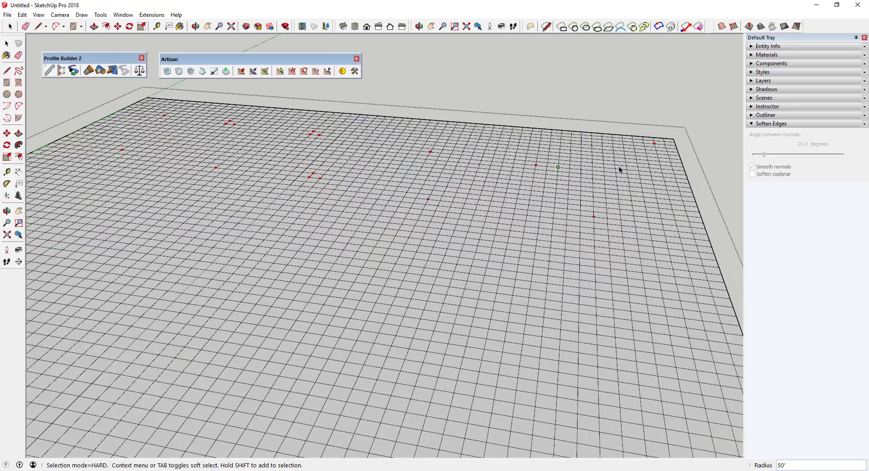
scroll(234, 139, "down", 1)
scroll(235, 139, "up", 2)
key("Tab")
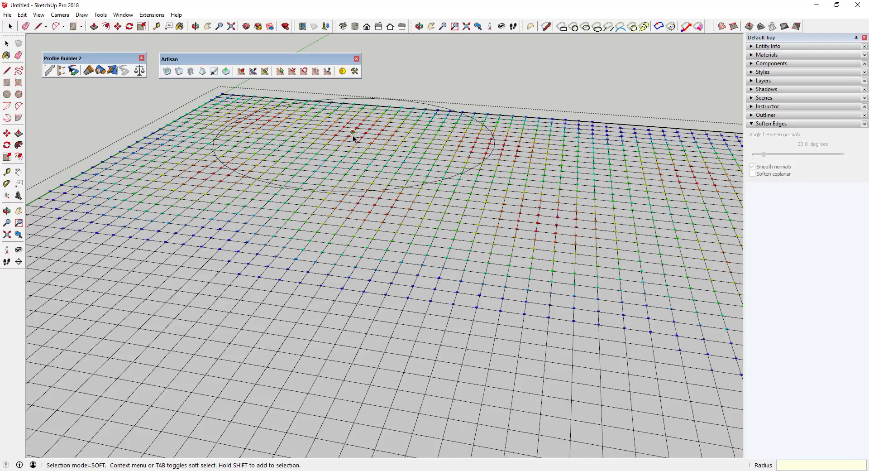
scroll(280, 116, "down", 3)
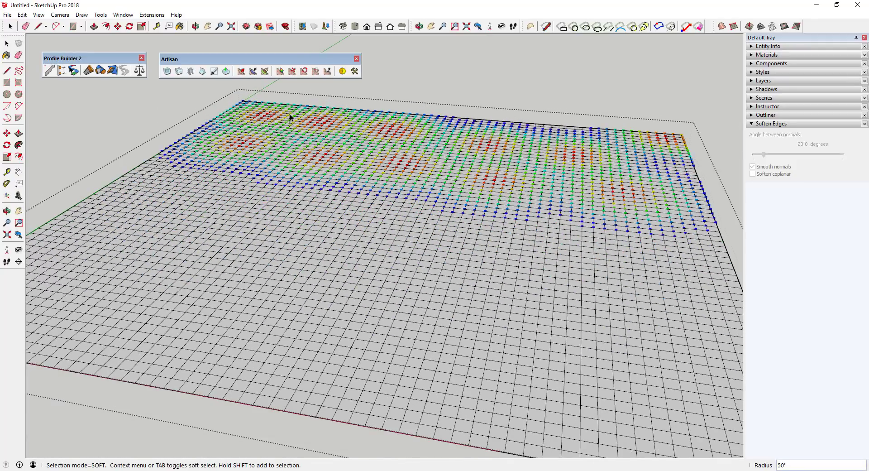
Replace the selection with three rectangular soft-selected vertex patches spaced along the grid's far edge, from corner to corner.
left_click_drag(235, 104, 231, 104)
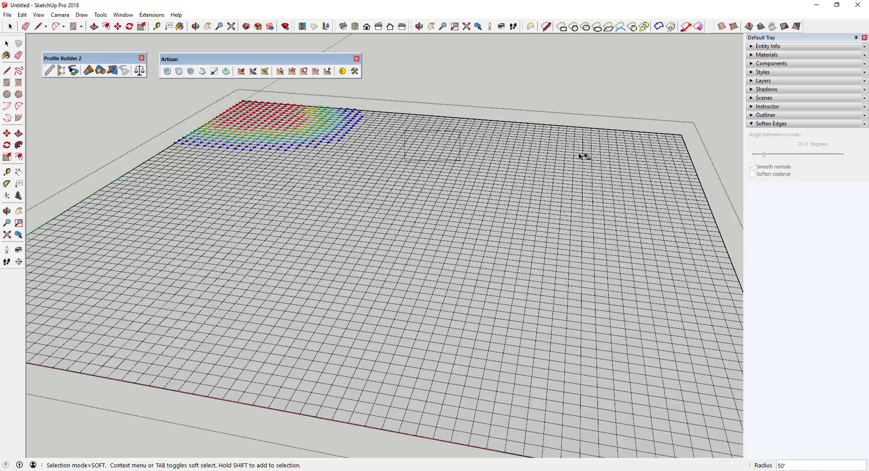
left_click_drag(576, 120, 694, 156)
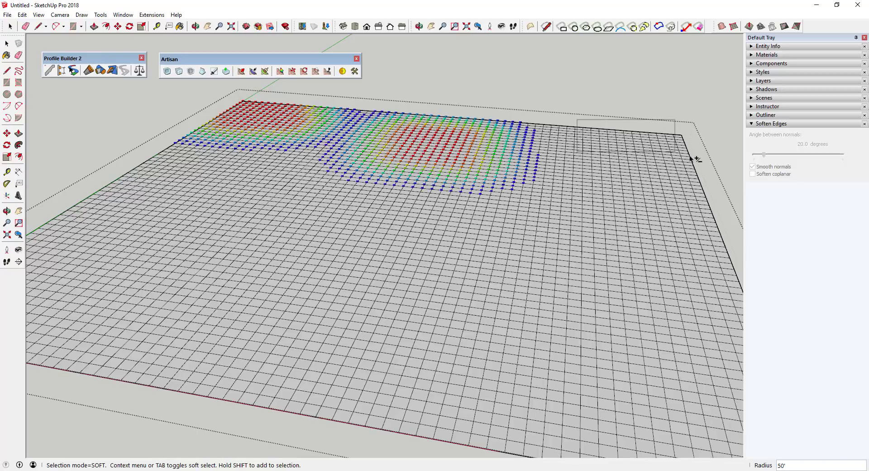
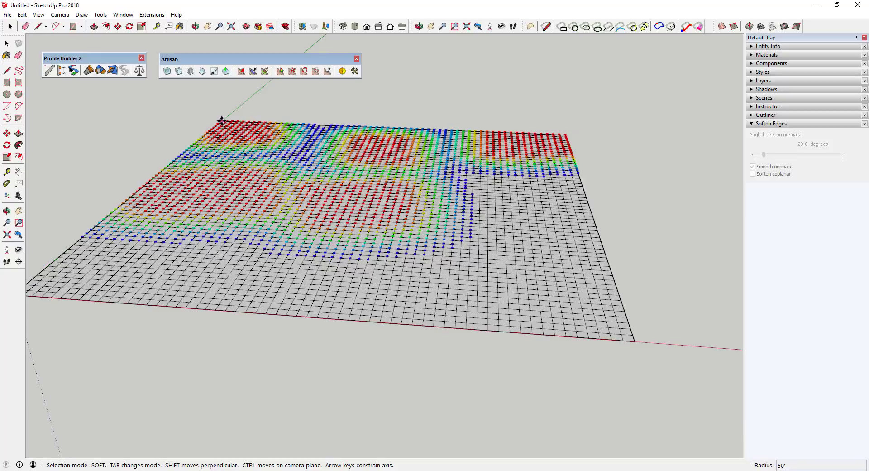
Raise the soft-selected vertex patches into rolling hills and clear the vertex selection.
left_click(221, 107)
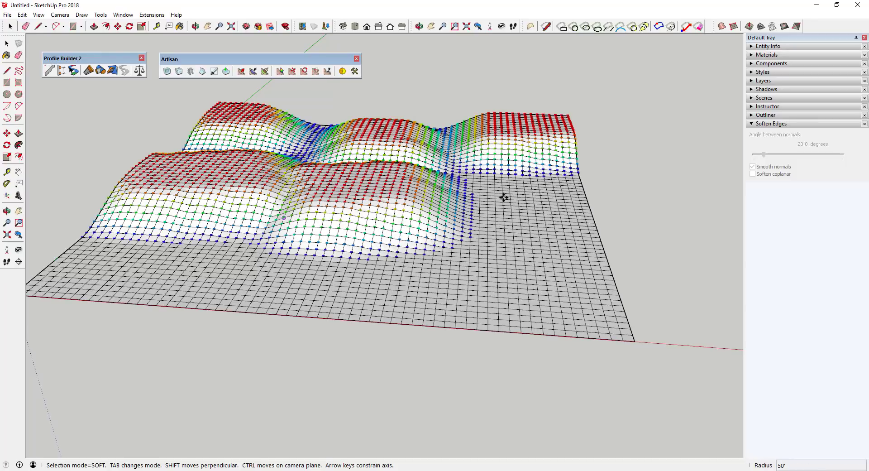
middle_click_drag(545, 218, 309, 156)
left_click(280, 71)
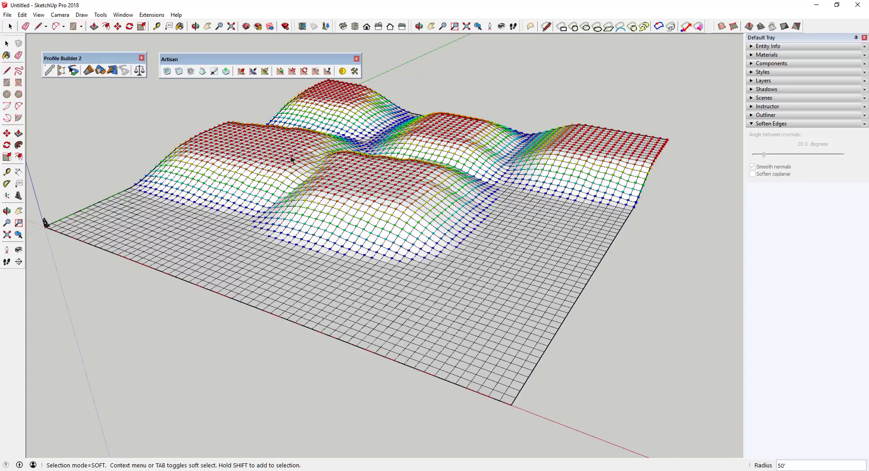
left_click_drag(348, 186, 348, 187)
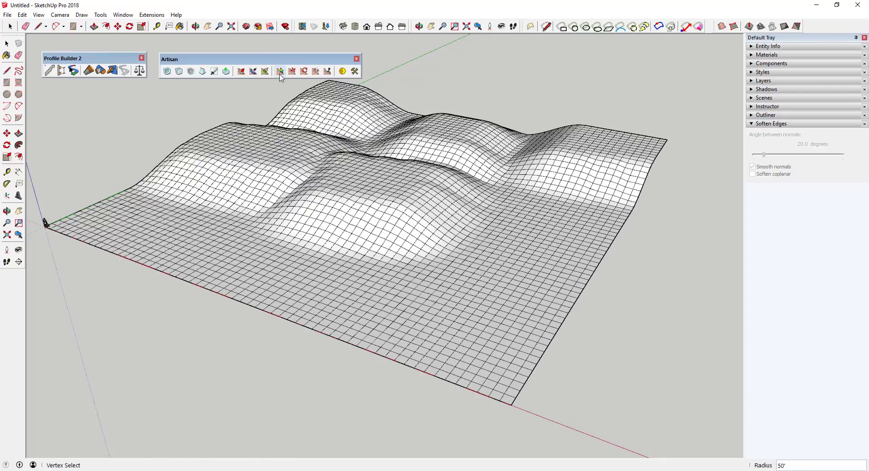
Open the terrain group for editing and soft-select two spots, one between the two front hills and one on the middle rear hill.
key("space")
left_click(344, 192)
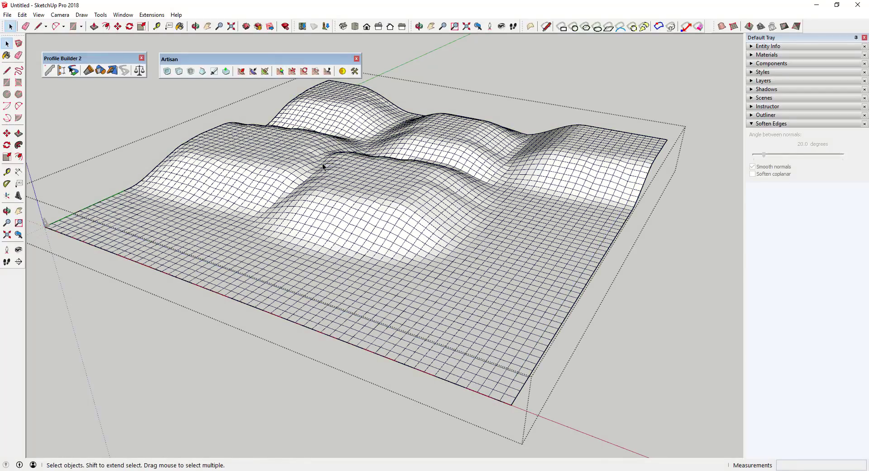
scroll(297, 99, "up", 2)
scroll(297, 99, "up", 3)
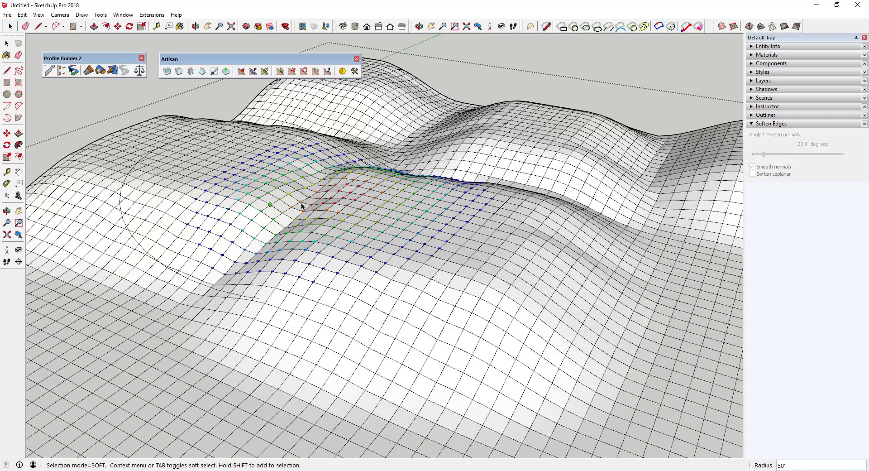
scroll(573, 187, "down", 1)
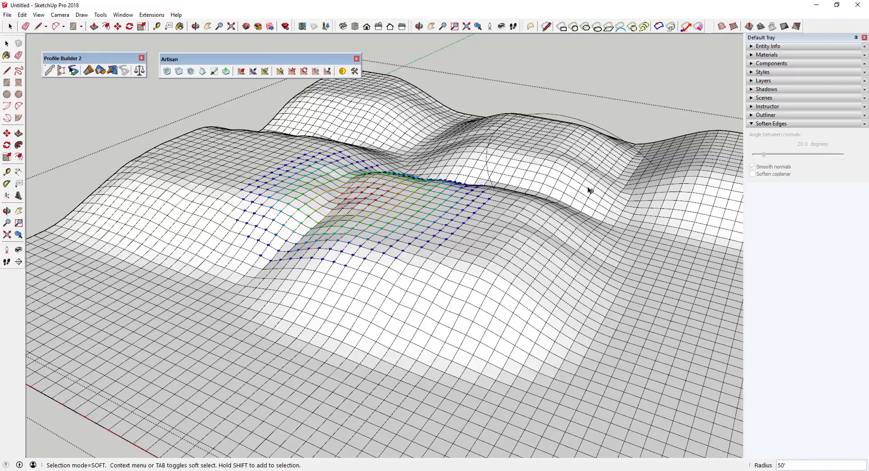
scroll(575, 184, "up", 1)
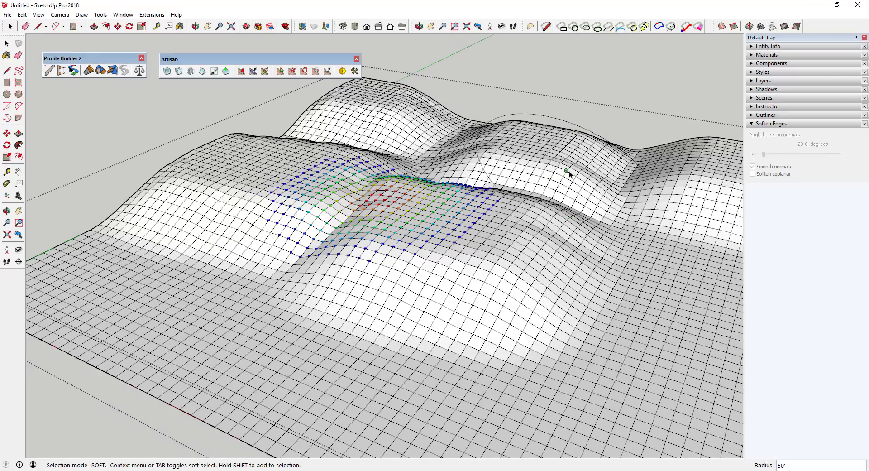
left_click(569, 174, "shift")
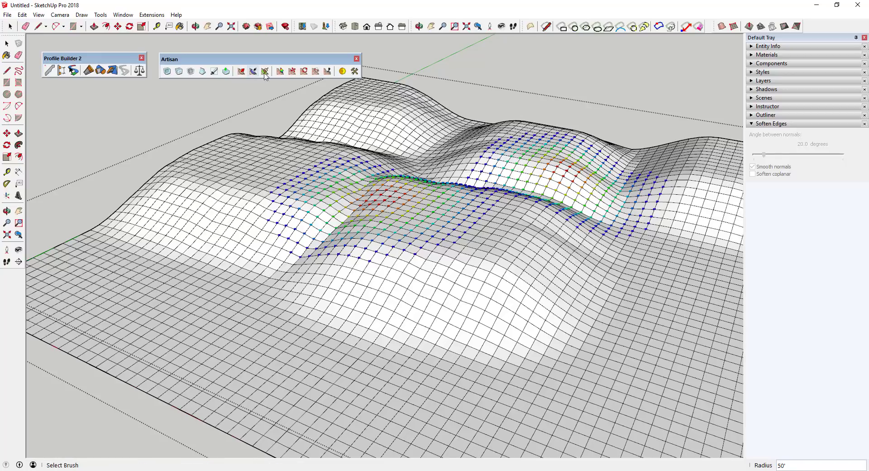
Move the two soft-selected spots slightly down with the vertex move tool to reshape the hills.
left_click(292, 71)
left_click_drag(408, 197, 408, 212)
mouse_move(368, 200)
middle_mouse_down()
mouse_move(436, 242)
mouse_move(501, 174)
mouse_move(448, 199)
mouse_move(372, 214)
middle_mouse_up()
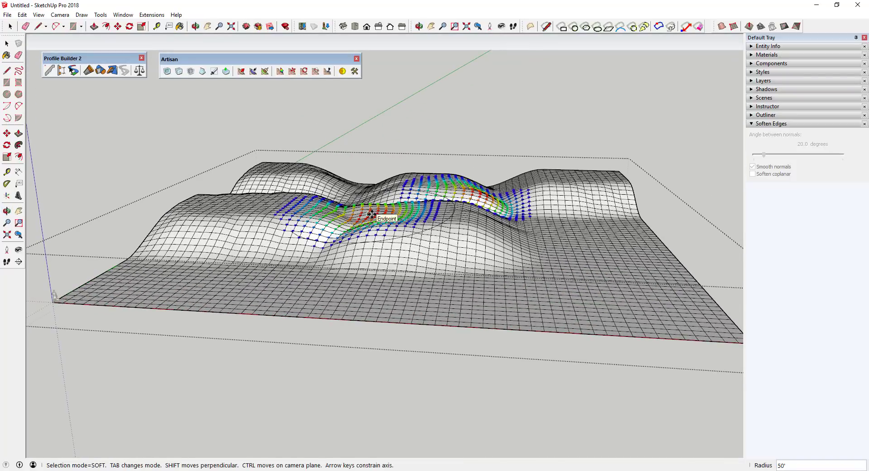
scroll(372, 214, "down", 3)
middle_click_drag(371, 214, 351, 281)
scroll(390, 188, "up", 2)
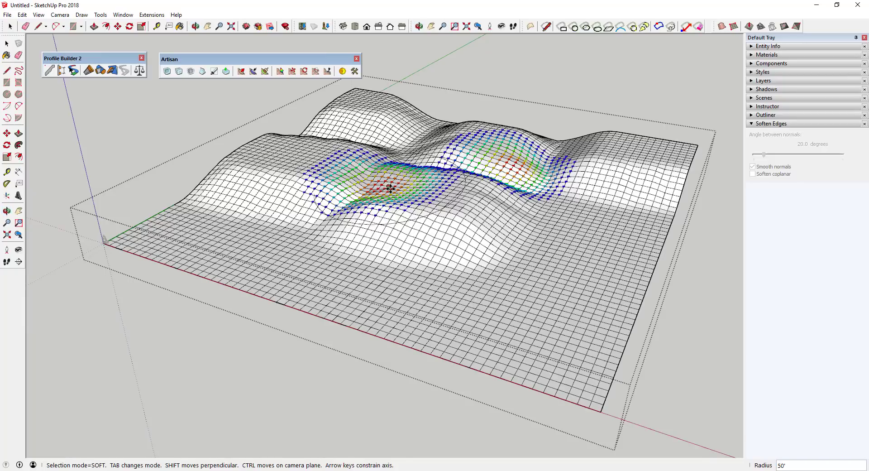
scroll(390, 187, "up", 1)
key("space")
Soft-select a rectangular vertex patch spanning the two front hills and set the soft selection radius to 30'.
scroll(375, 179, "down", 2)
scroll(431, 184, "down", 2)
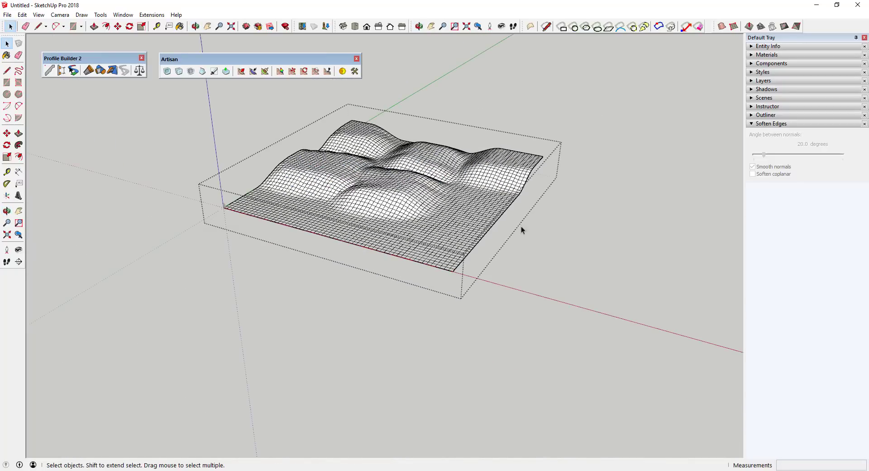
scroll(465, 182, "up", 4)
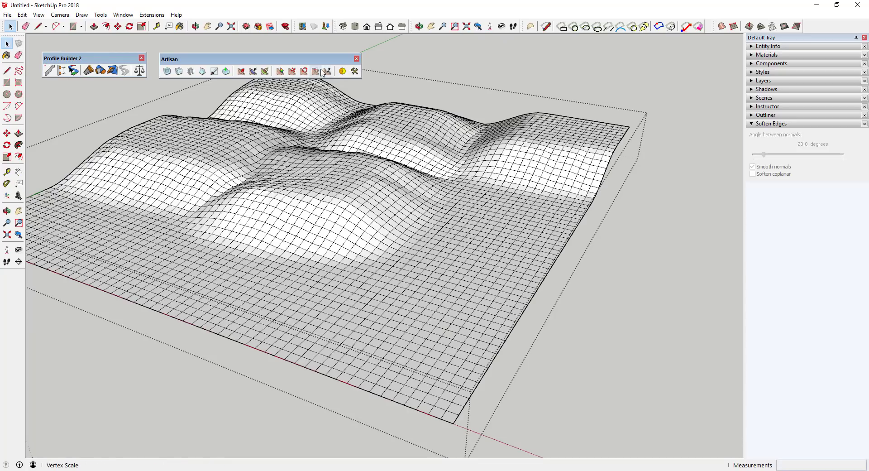
scroll(484, 210, "down", 2)
middle_click_drag(398, 140, 292, 132)
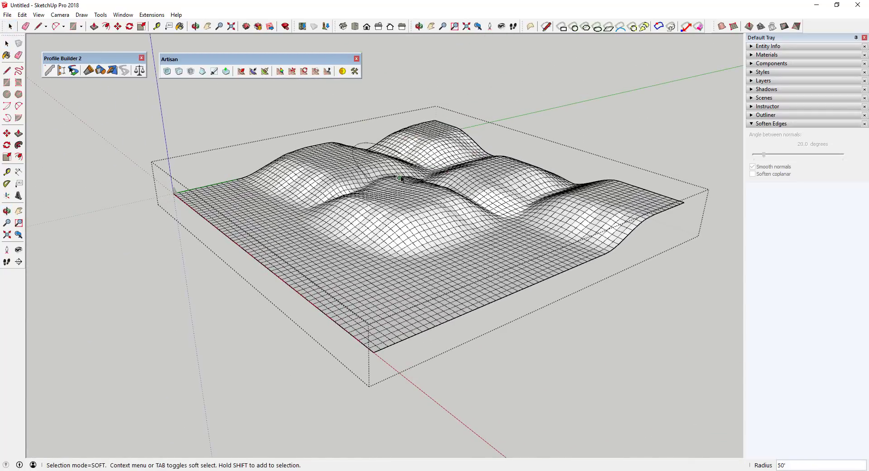
middle_click_drag(410, 182, 447, 198)
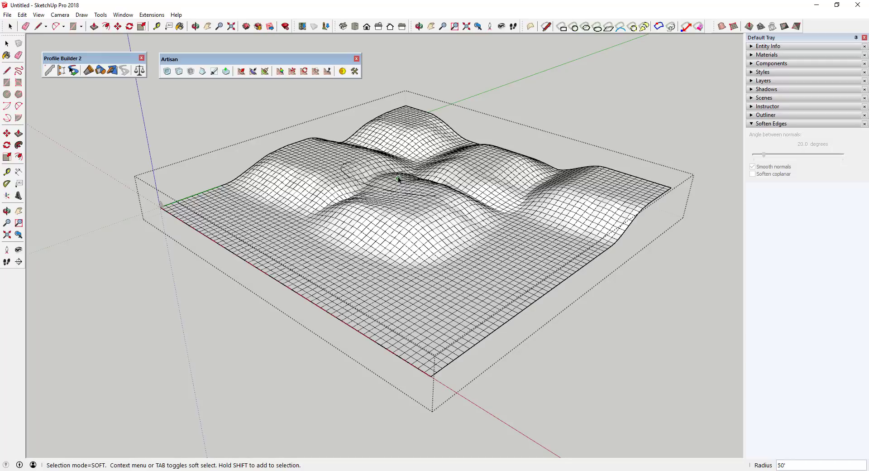
middle_click_drag(404, 176, 420, 222)
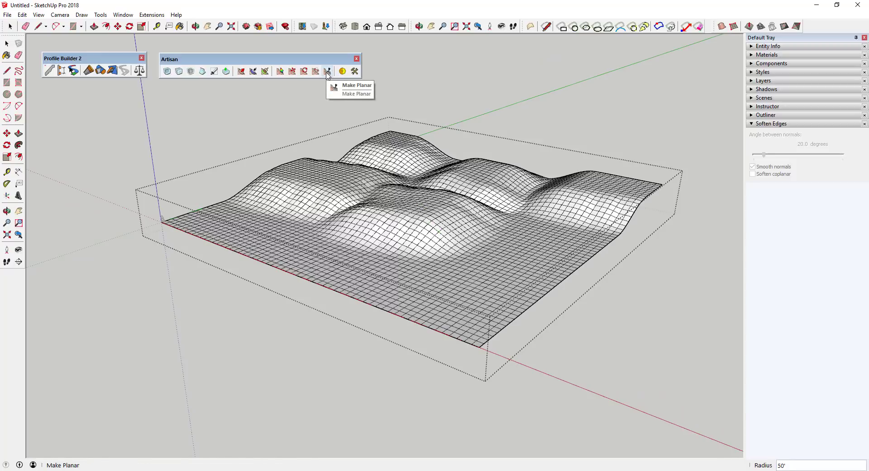
middle_click_drag(376, 168, 408, 202)
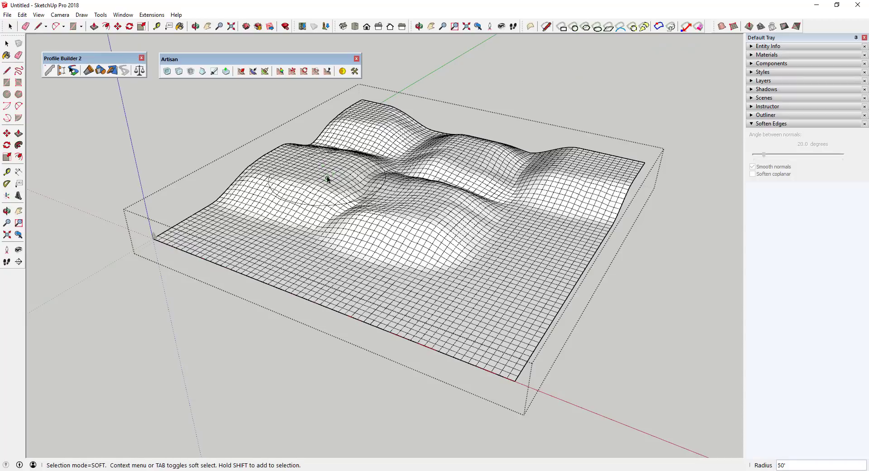
left_click_drag(319, 171, 424, 224)
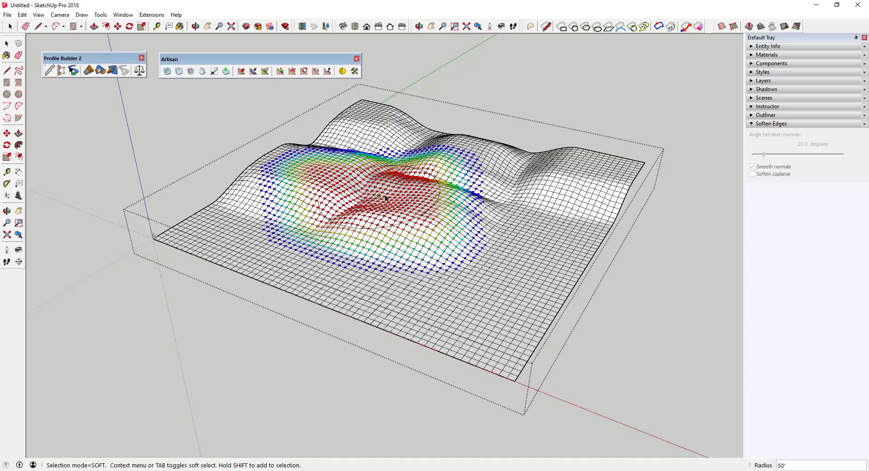
scroll(386, 196, "up", 3)
middle_click_drag(395, 194, 375, 178)
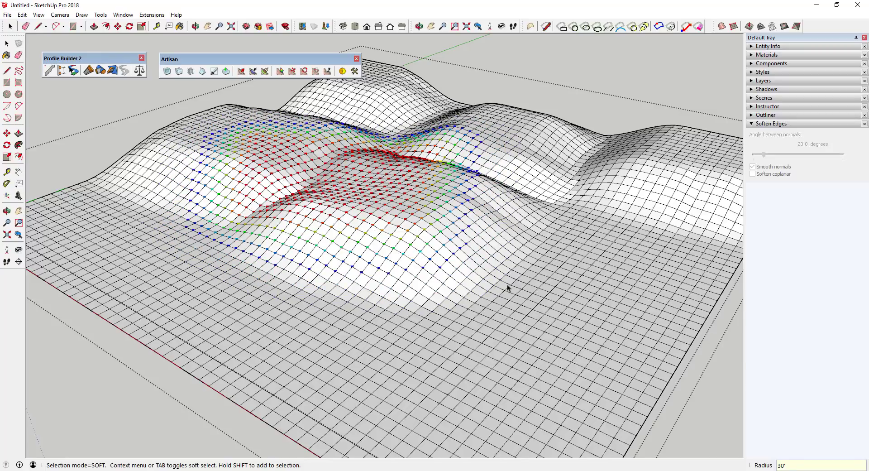
middle_click_drag(519, 249, 382, 227)
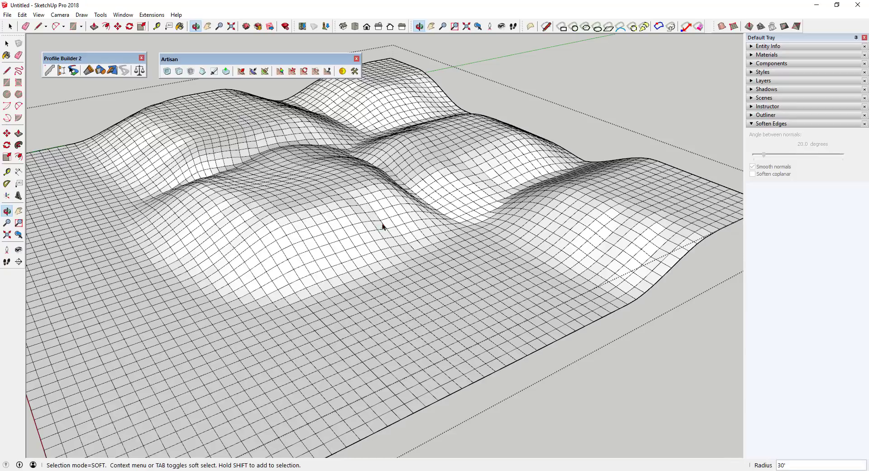
Try flattening the selected vertices with Make Planar on the Best plane, and undo it.
left_click(329, 72)
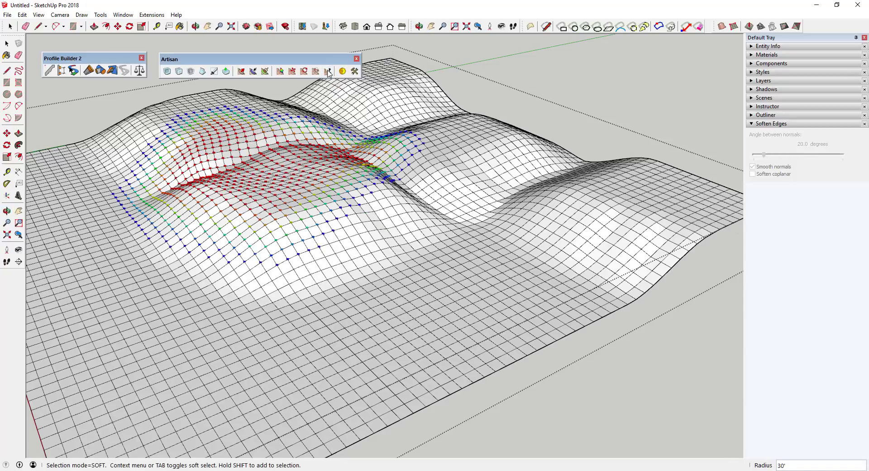
left_click(458, 235)
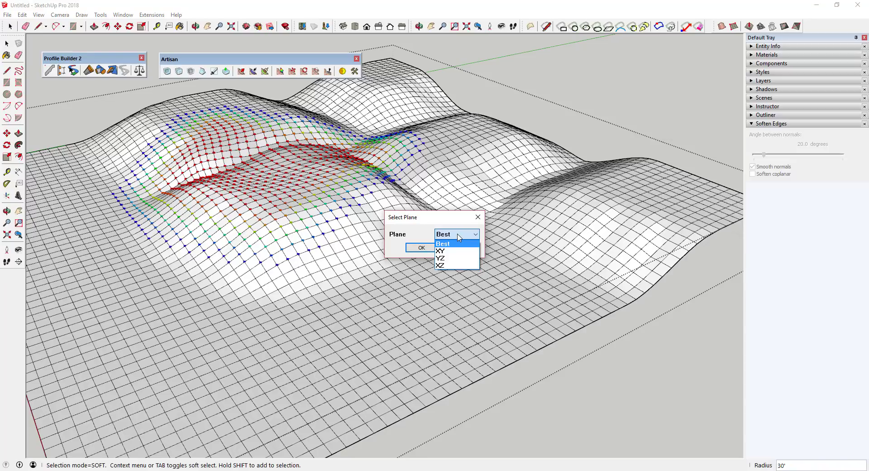
left_click(455, 244)
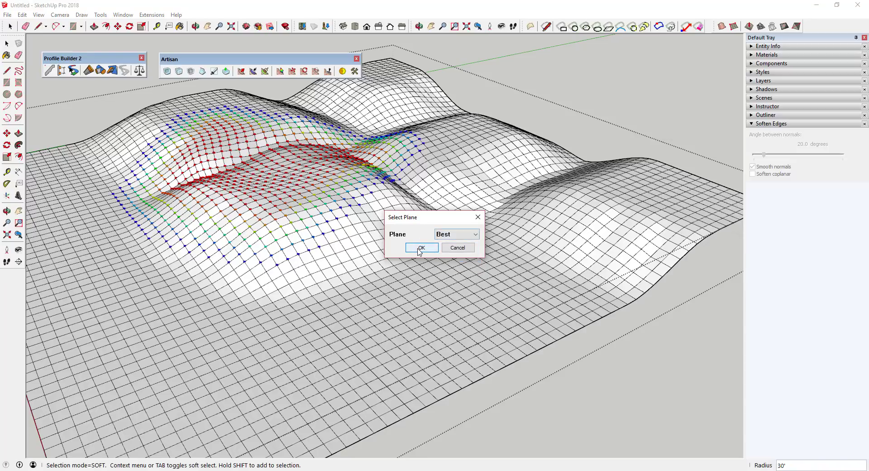
left_click(420, 248)
middle_click_drag(278, 165, 259, 164)
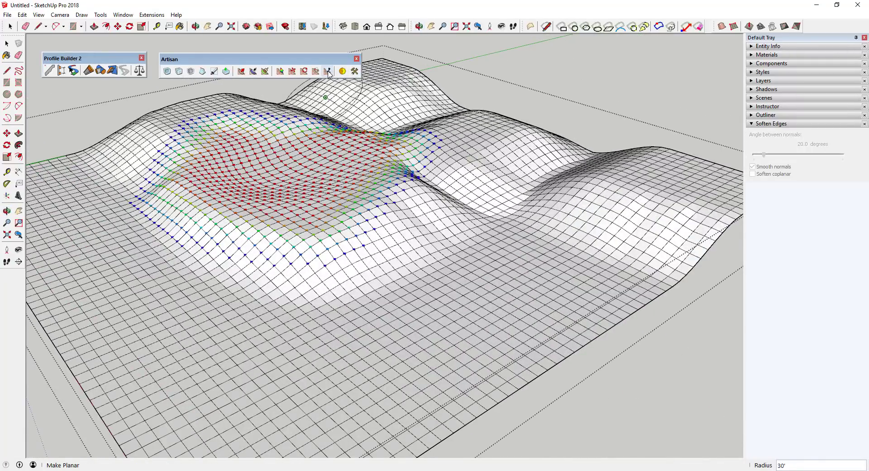
key("ctrl+z")
Reselect a vertex patch across the two front hills, try Make Planar on the XY plane, and undo it.
left_click(328, 71)
left_click(471, 259)
left_click_drag(203, 117, 329, 210)
left_click(328, 72)
left_click(456, 234)
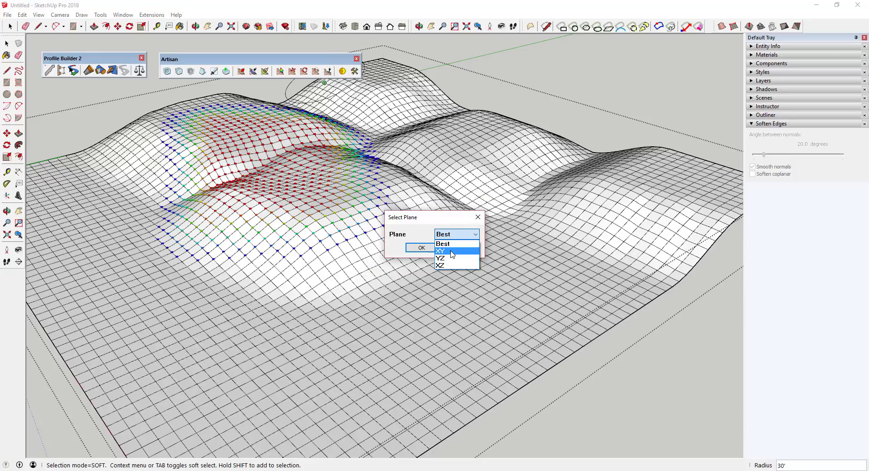
left_click(451, 252)
left_click(422, 247)
middle_click_drag(330, 201, 222, 191)
scroll(222, 190, "down", 5)
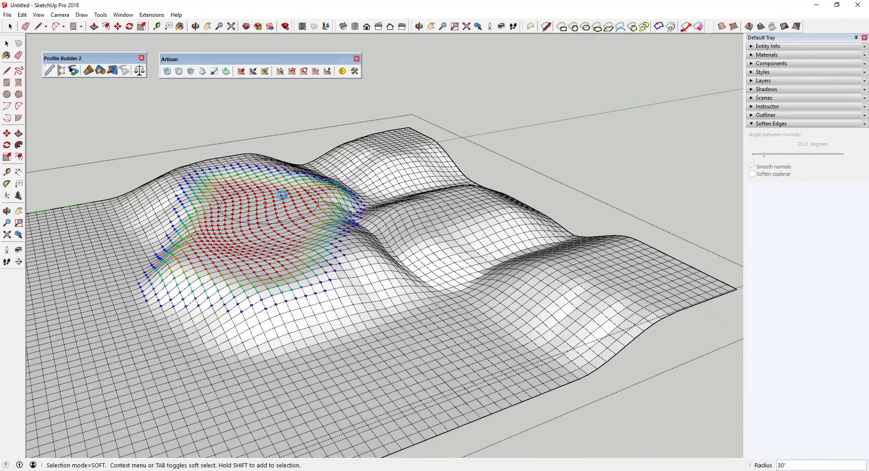
key("ctrl+z")
Soft-select a rectangular patch across the two front hills and flatten it with Make Planar on the XY plane.
left_click_drag(226, 191, 317, 260)
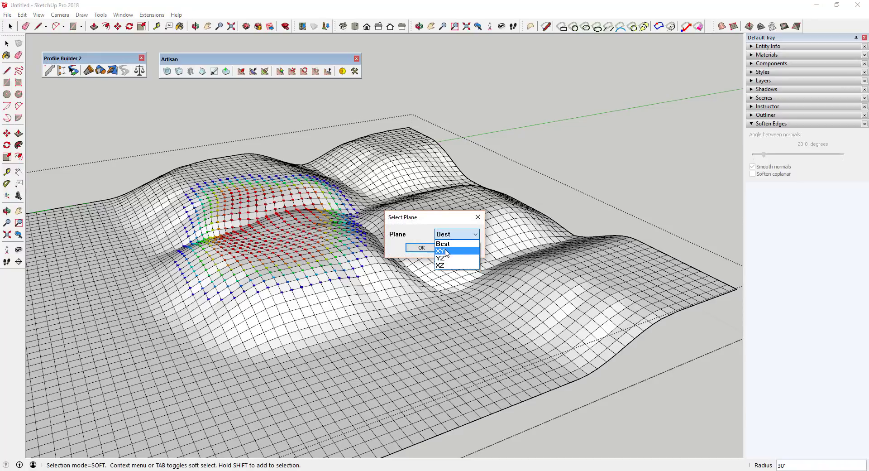
left_click(422, 247)
middle_click_drag(281, 227, 458, 173)
scroll(376, 208, "up", 5)
middle_click_drag(376, 208, 371, 183)
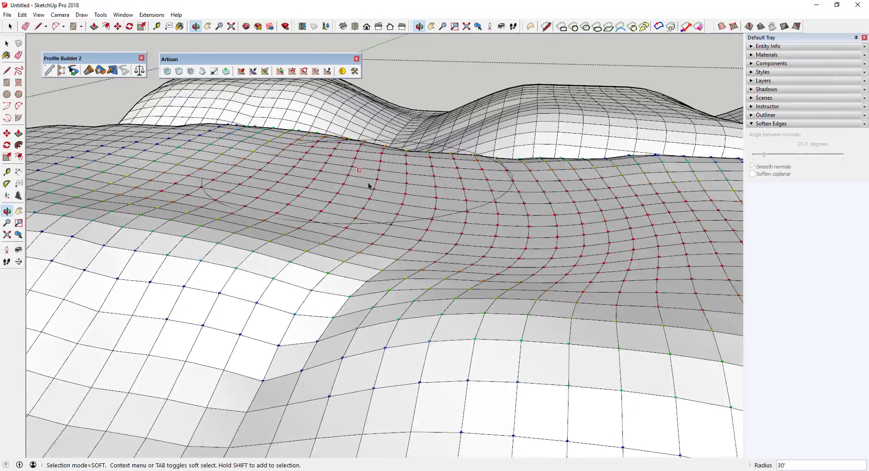
scroll(398, 217, "down", 4)
middle_click_drag(399, 218, 149, 226)
scroll(410, 276, "down", 4)
scroll(304, 222, "up", 5)
key("space")
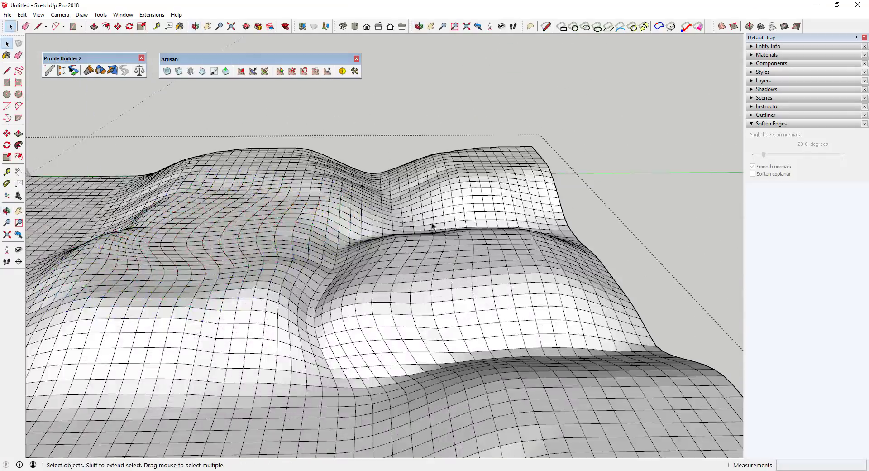
Examine the flattened area between the hills from several angles and distances.
scroll(506, 211, "down", 3)
scroll(382, 235, "up", 2)
middle_click_drag(421, 219, 460, 193)
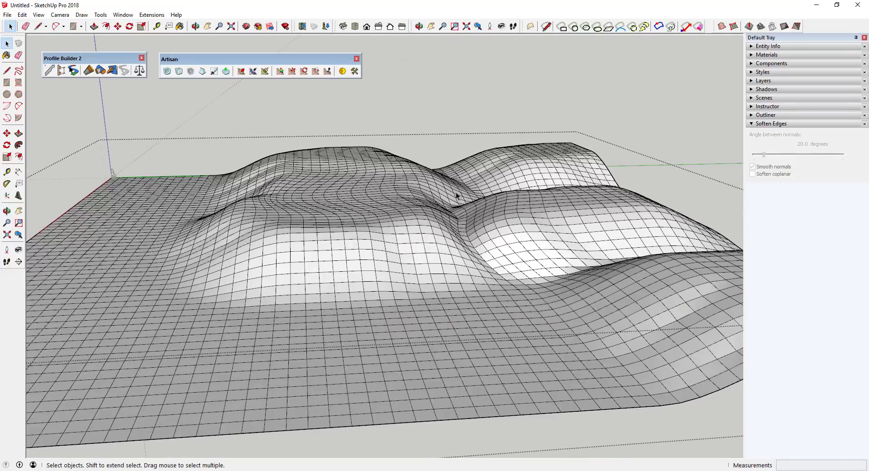
middle_click_drag(400, 193, 371, 186)
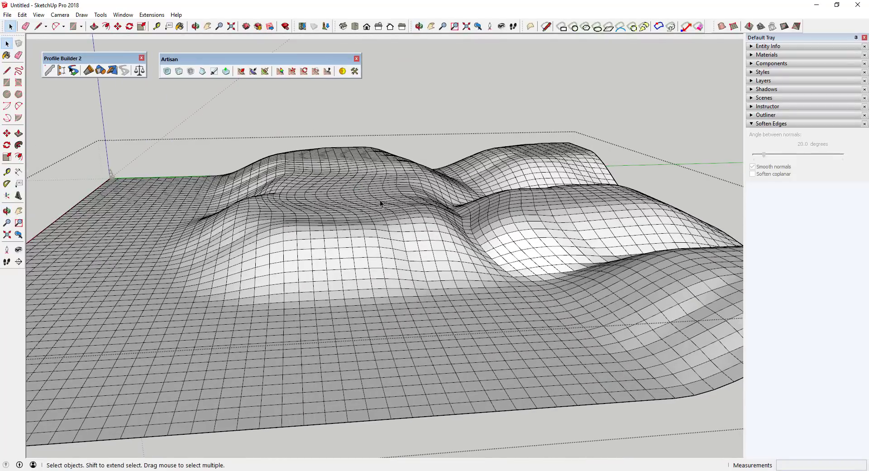
middle_click_drag(322, 257, 452, 225)
scroll(397, 236, "up", 2)
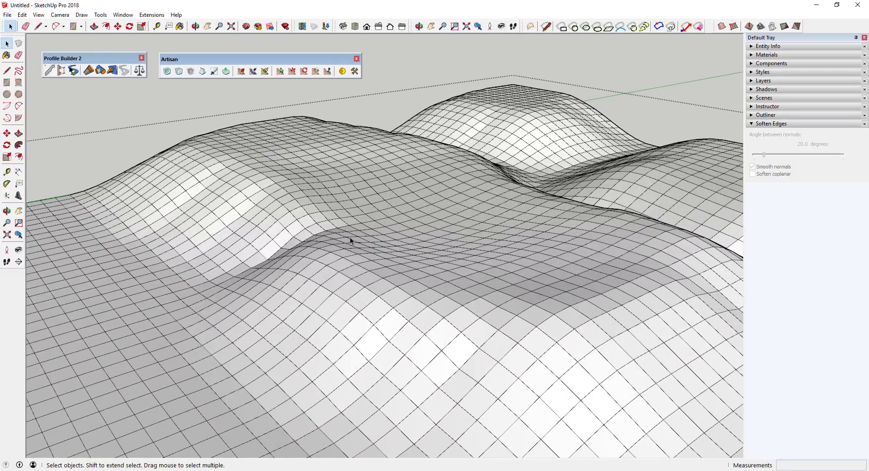
scroll(333, 254, "down", 3)
middle_click_drag(557, 260, 403, 219)
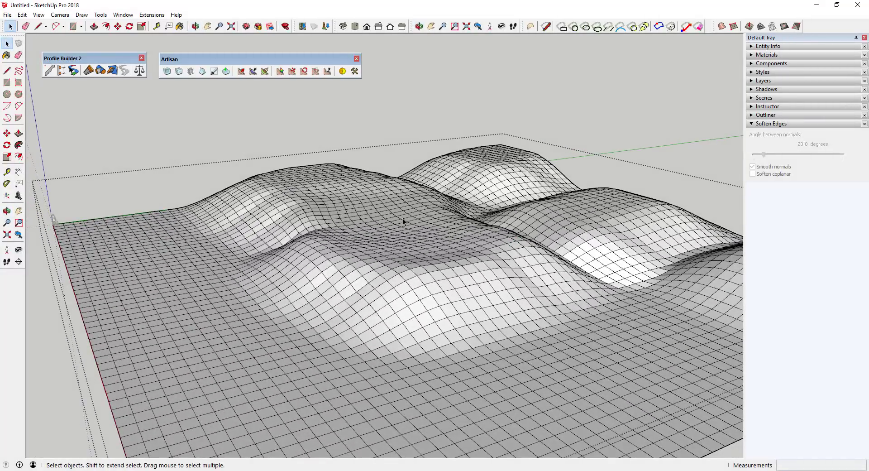
scroll(401, 220, "down", 2)
scroll(421, 235, "down", 1)
middle_click_drag(447, 255, 365, 219)
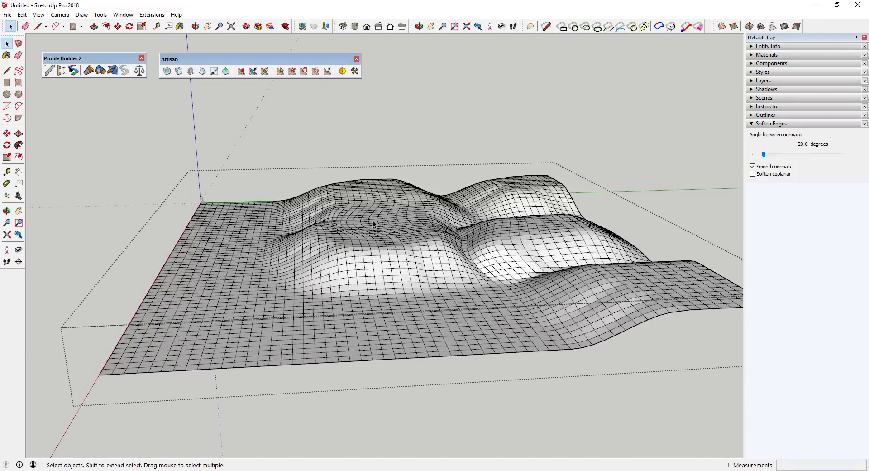
scroll(396, 207, "up", 3)
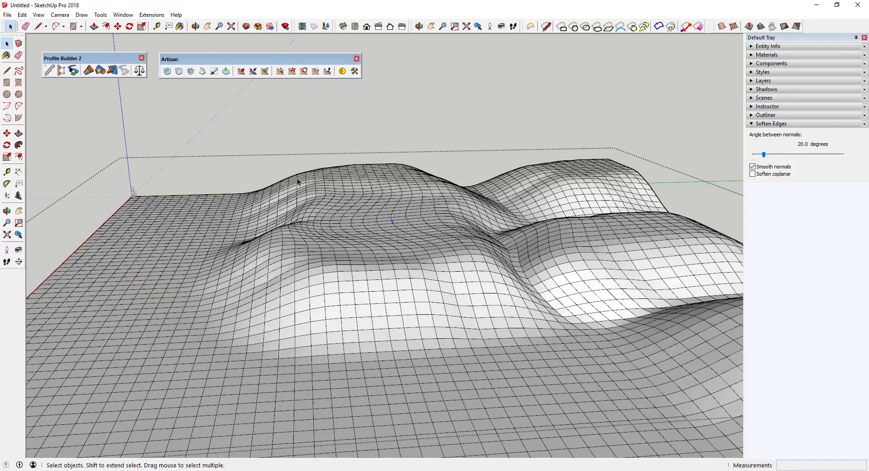
Move the Profile Builder and Artisan toolbars slightly up and open the Profile Builder assembler with the Building assembly.
left_click_drag(100, 61, 97, 53)
left_click_drag(201, 63, 199, 54)
left_click(58, 62)
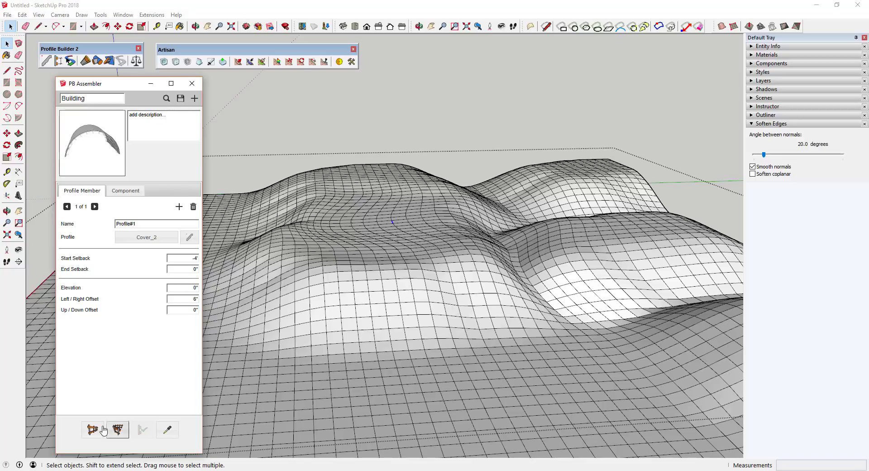
Measure across the flattened area between the hills with the Tape Measure.
left_click(89, 431)
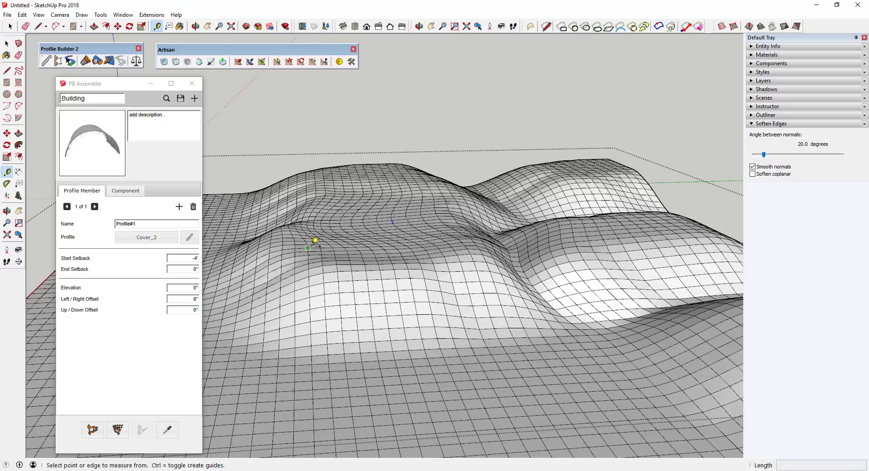
left_click(315, 236)
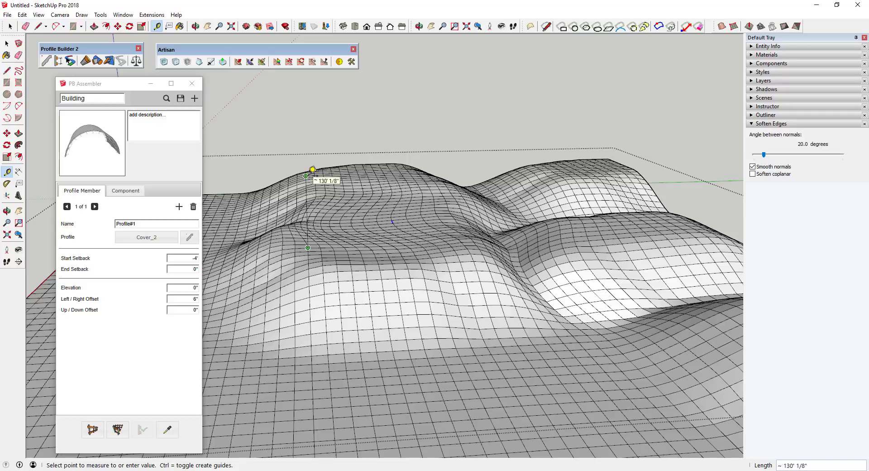
key("space")
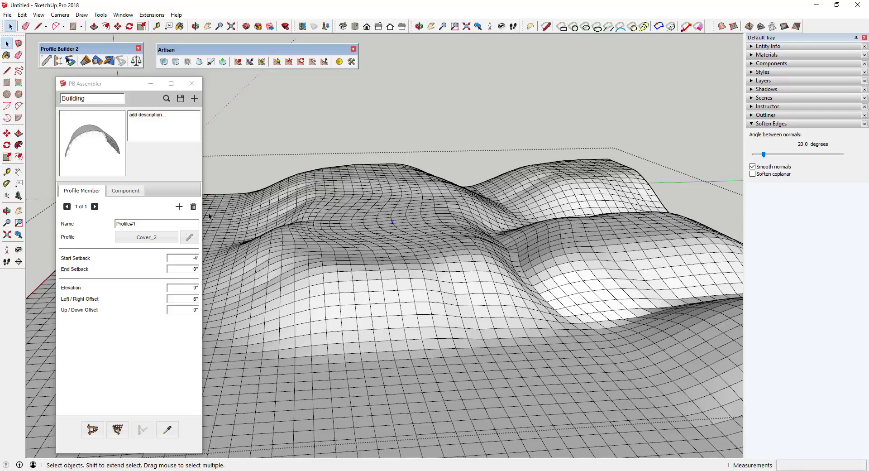
Close the terrain group's editing and select the whole terrain group.
middle_click_drag(250, 186, 199, 190)
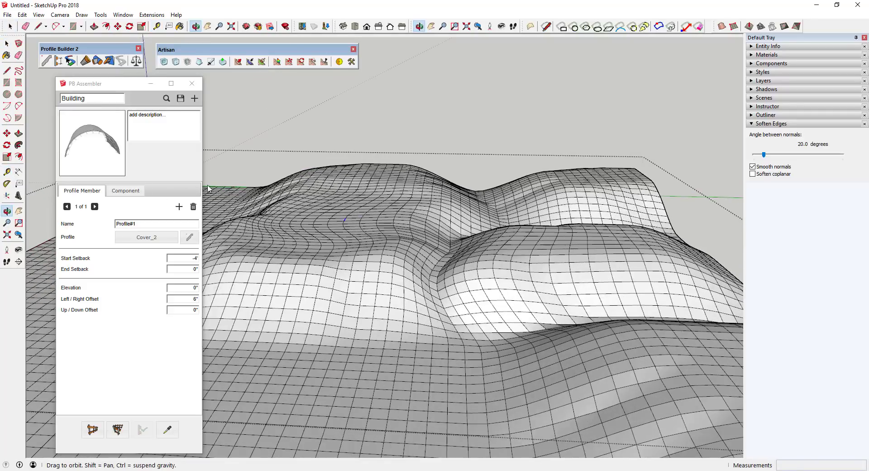
scroll(385, 184, "down", 3)
left_click(504, 141)
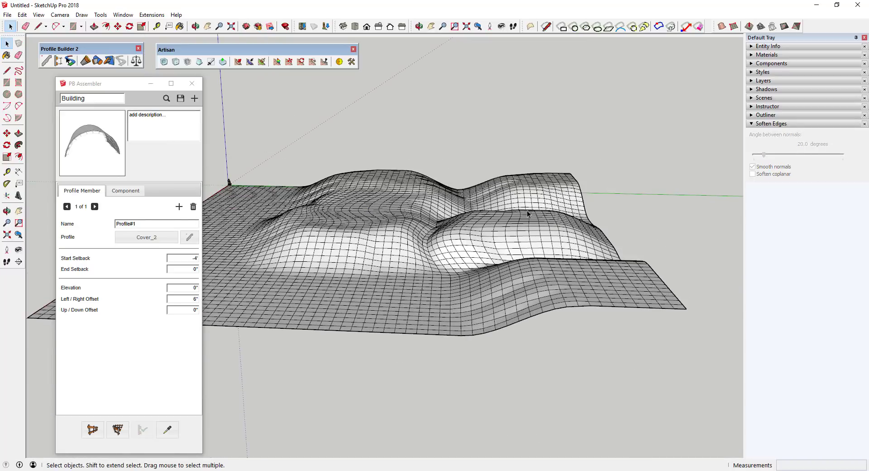
left_click(329, 183)
scroll(334, 218, "up", 4)
middle_click_drag(334, 219, 462, 241)
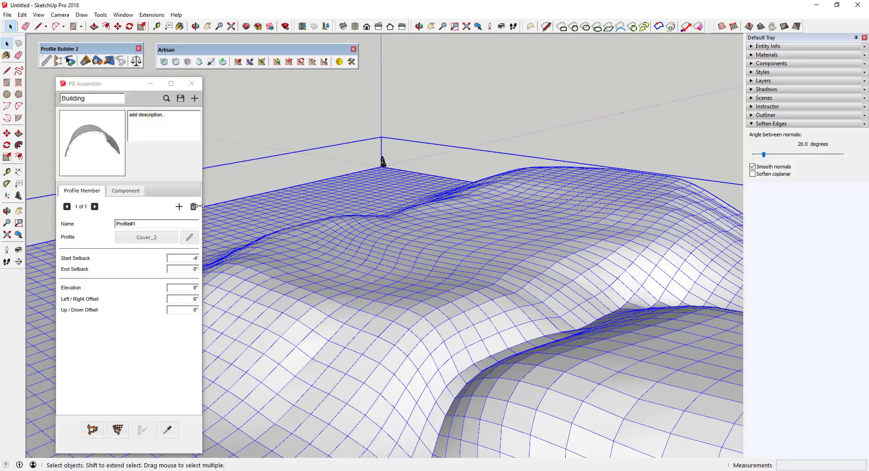
Build the Building assembly from the near edge of the flattened pad, locked to the red axis, with an exact length.
left_click(94, 430)
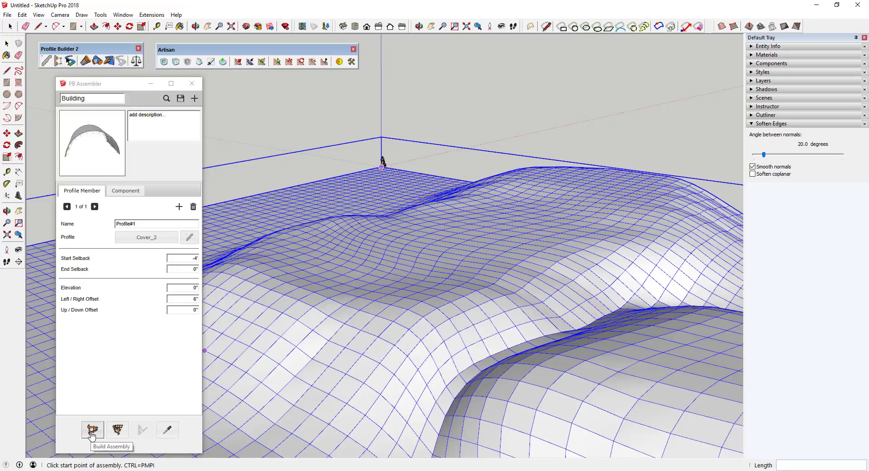
left_click(421, 301)
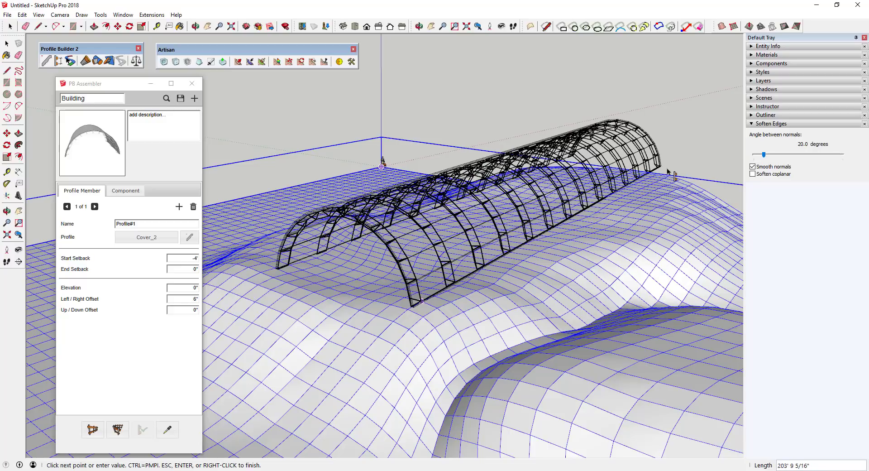
key("Right")
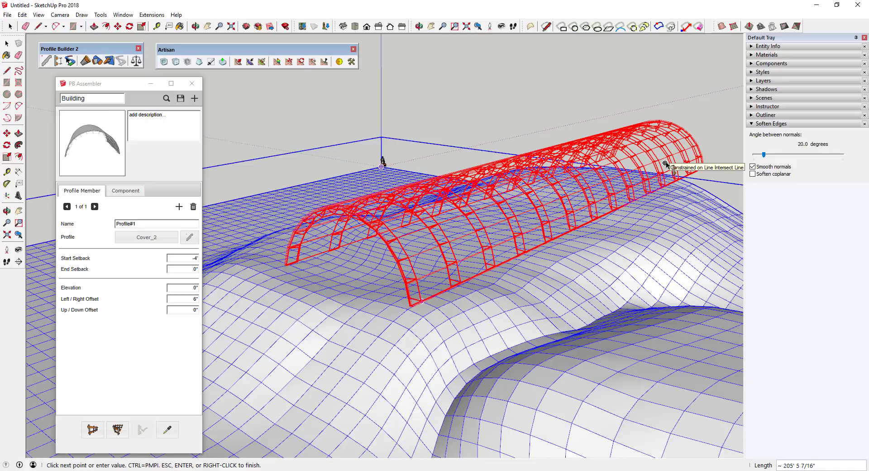
type("100")
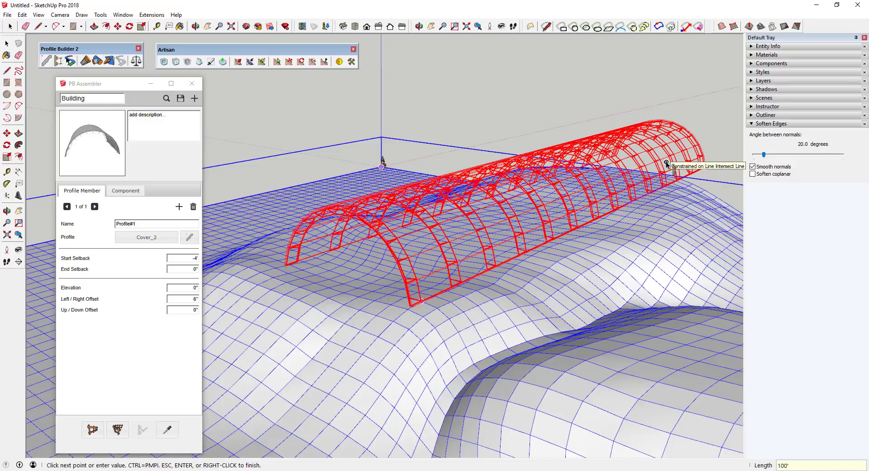
key("Return")
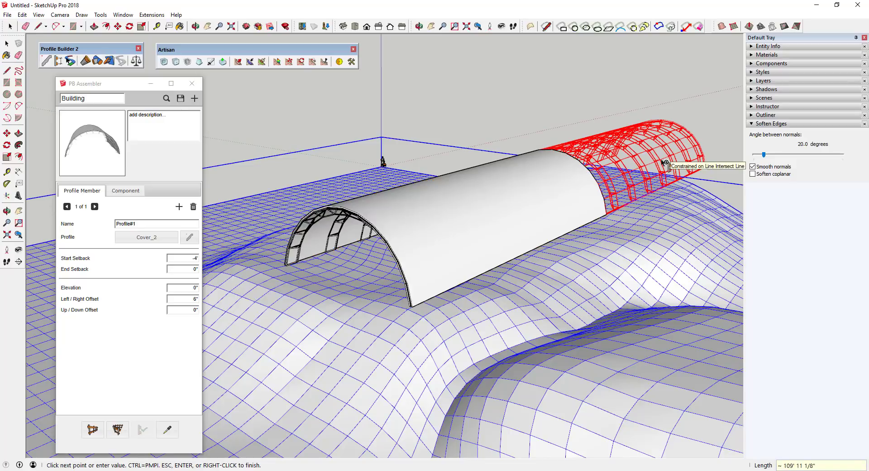
Examine the arched building inside and out, including how its base meets the terrain.
middle_click_drag(516, 213, 578, 239)
scroll(498, 263, "up", 6)
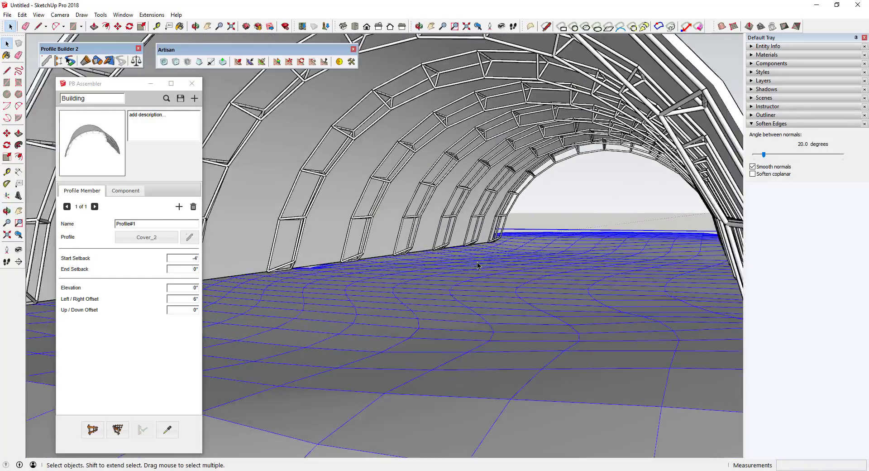
scroll(519, 261, "down", 5)
middle_click_drag(512, 243, 591, 203)
scroll(601, 219, "up", 1)
scroll(564, 216, "up", 2)
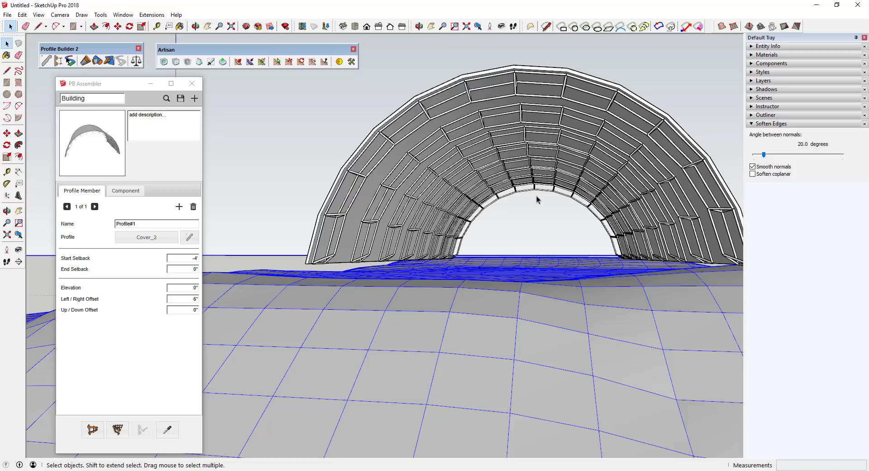
middle_click_drag(537, 149, 311, 262)
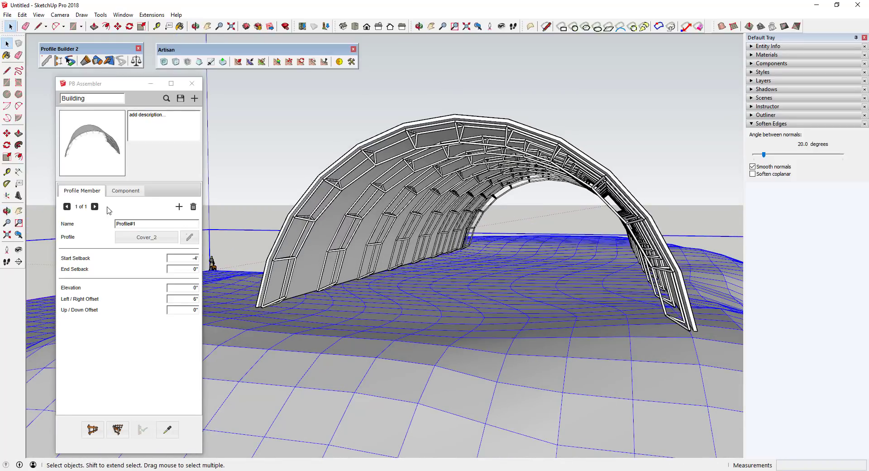
middle_click_drag(641, 169, 501, 245)
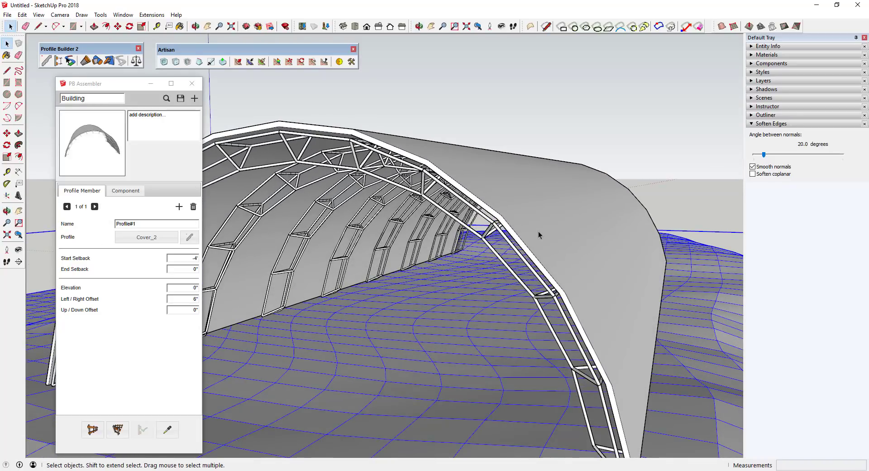
Load the placed building's assembly settings, set the Support component spacing to 12', and apply the change to the building.
left_click(136, 192)
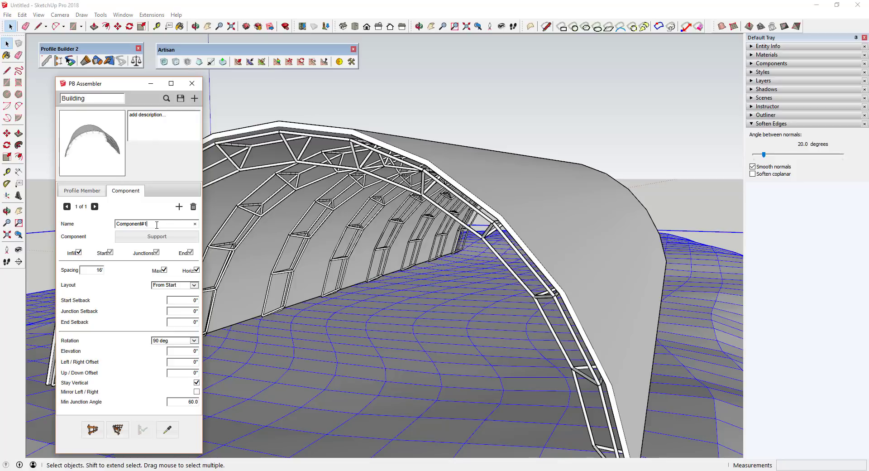
middle_click_drag(374, 268, 399, 244)
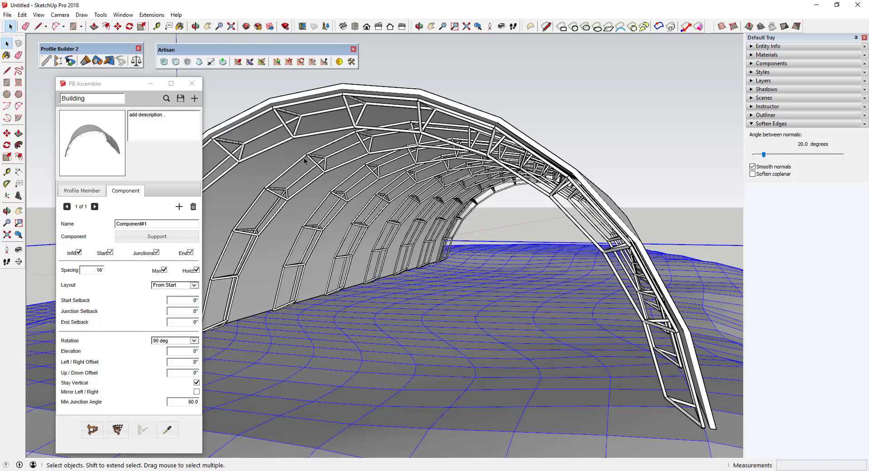
left_click(388, 122)
left_click(167, 429)
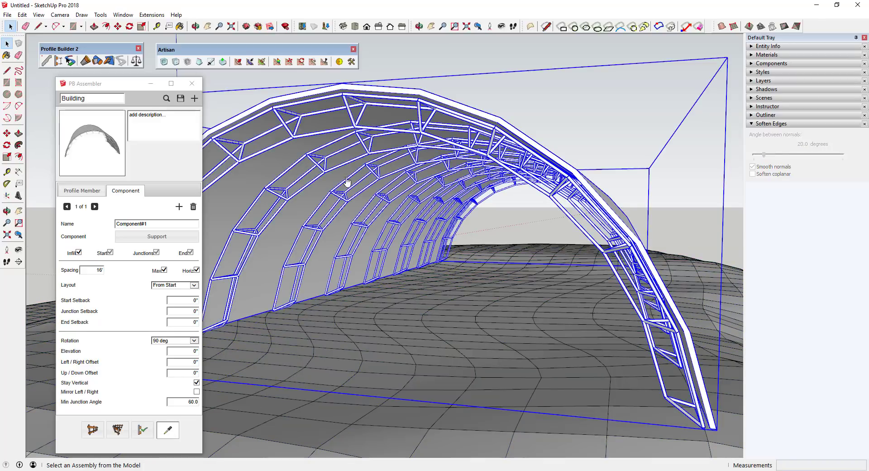
left_click(356, 115)
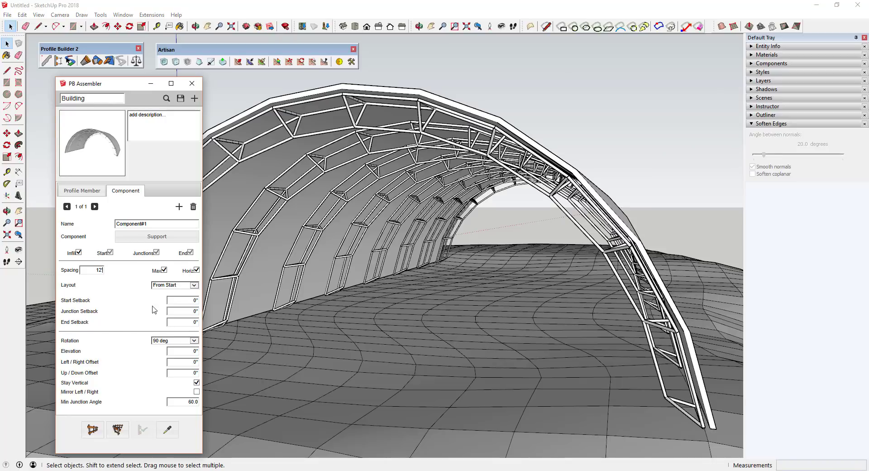
left_click(295, 165)
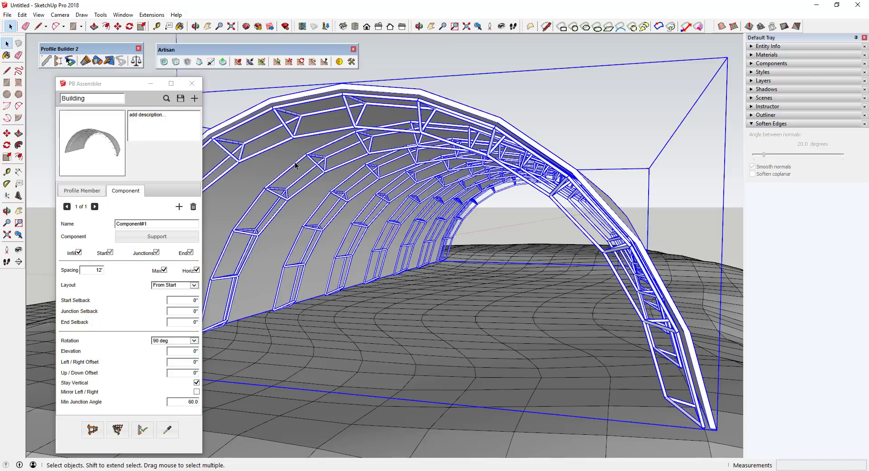
left_click(143, 431)
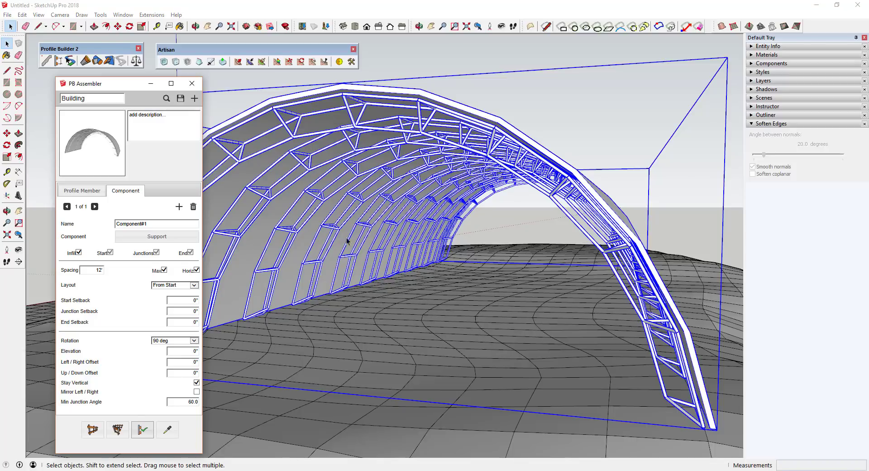
Move the building by its near base corner about 34' along the red axis, further onto the pad.
middle_click_drag(355, 145, 322, 318)
scroll(264, 332, "up", 2)
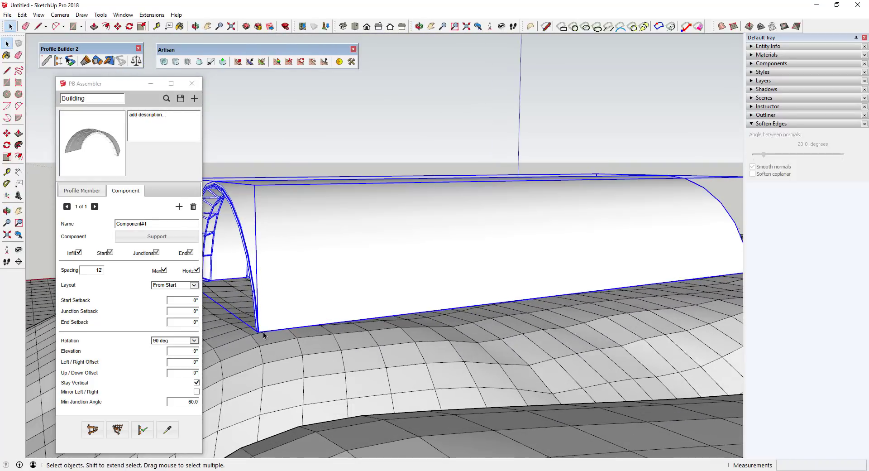
key("m")
left_click(258, 332)
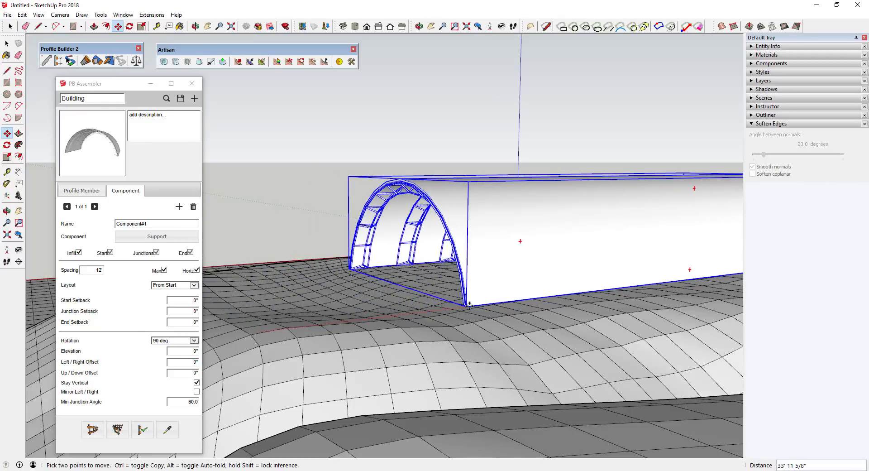
left_click(472, 306)
Move the building again by its front base corner to a lower point on the terrain.
middle_click_drag(471, 306, 657, 286)
scroll(575, 285, "up", 2)
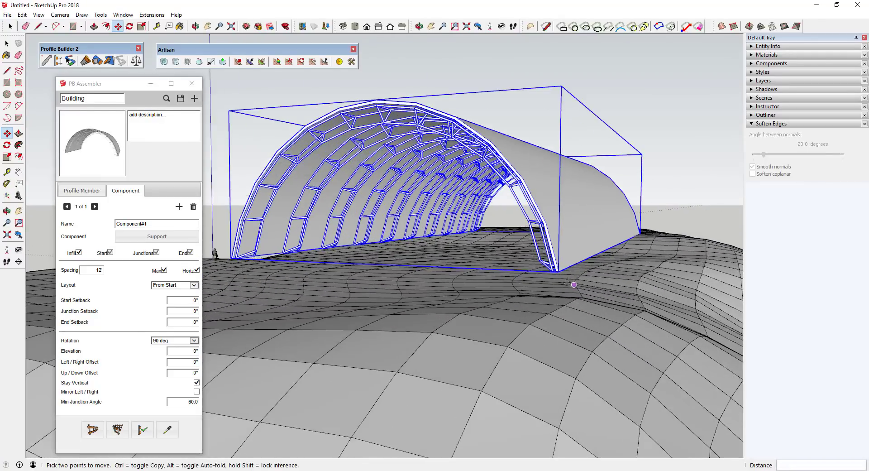
scroll(573, 285, "up", 5)
left_click(552, 271)
left_click(567, 301)
key("space")
Open the terrain group for editing.
scroll(376, 280, "down", 5)
middle_click_drag(353, 279, 472, 271)
scroll(516, 280, "down", 2)
scroll(476, 272, "up", 4)
left_click(541, 252)
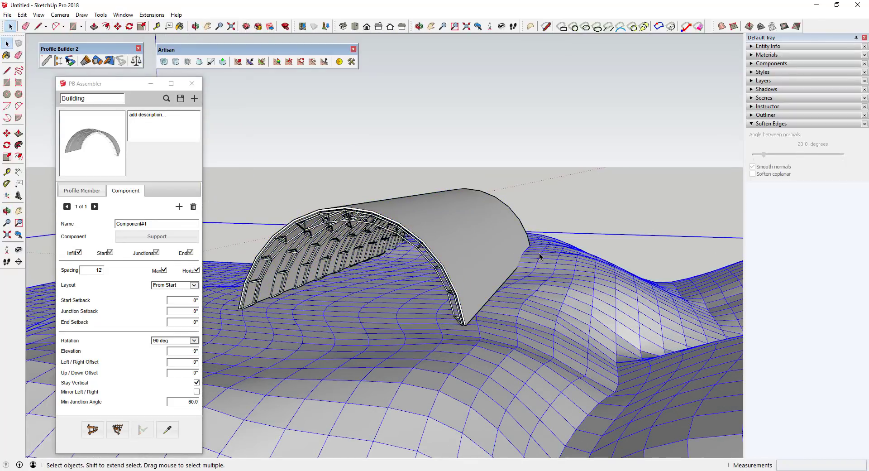
scroll(543, 246, "up", 3)
middle_click_drag(543, 247, 479, 301)
scroll(416, 304, "up", 3)
scroll(421, 320, "down", 3)
middle_click_drag(431, 329, 491, 305)
double_click(495, 303)
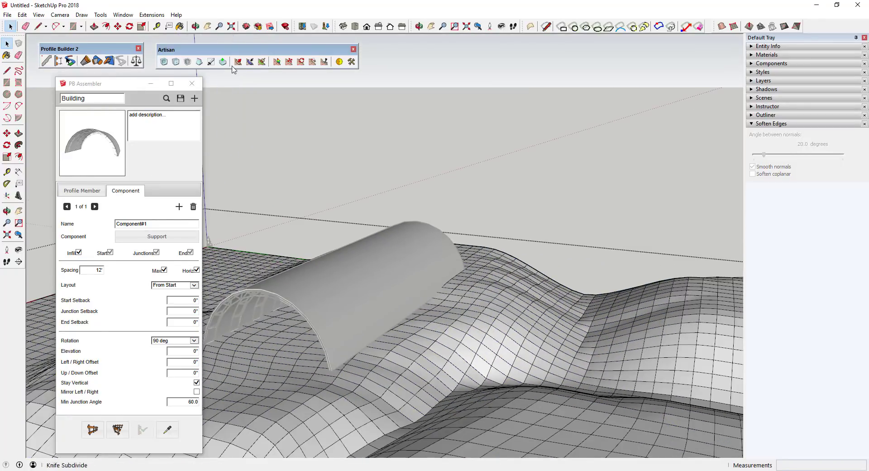
Soft-select the terrain vertices around the building's far end and flatten them with Make Planar on the XY plane.
left_click_drag(487, 252, 325, 322)
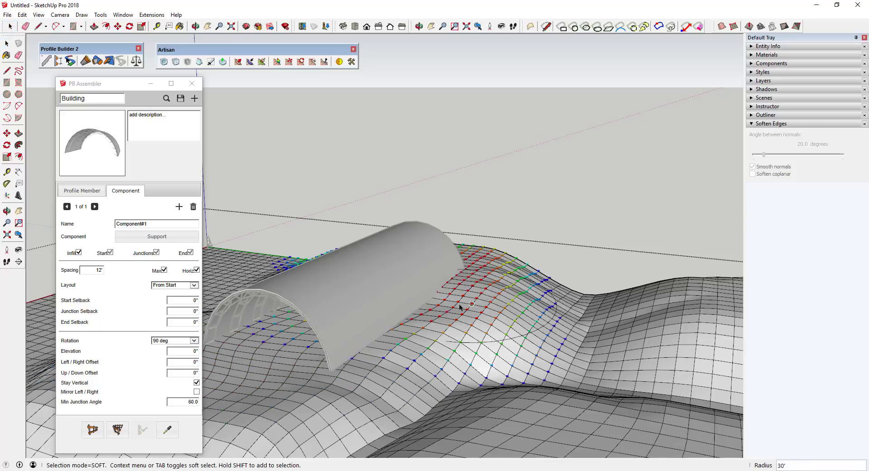
left_click(324, 61)
left_click(456, 235)
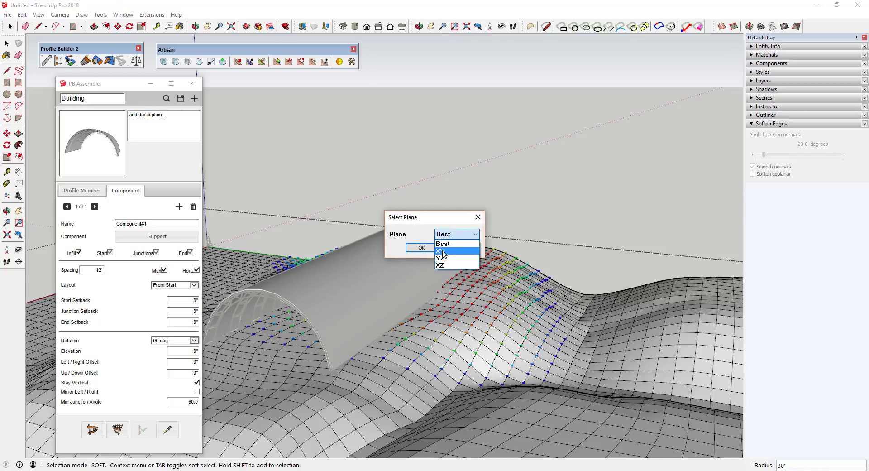
left_click(443, 255)
left_click(422, 247)
Soft-select the terrain vertices in front of the building's near end and flatten them with Make Planar on the XY plane.
middle_click_drag(442, 336, 418, 317)
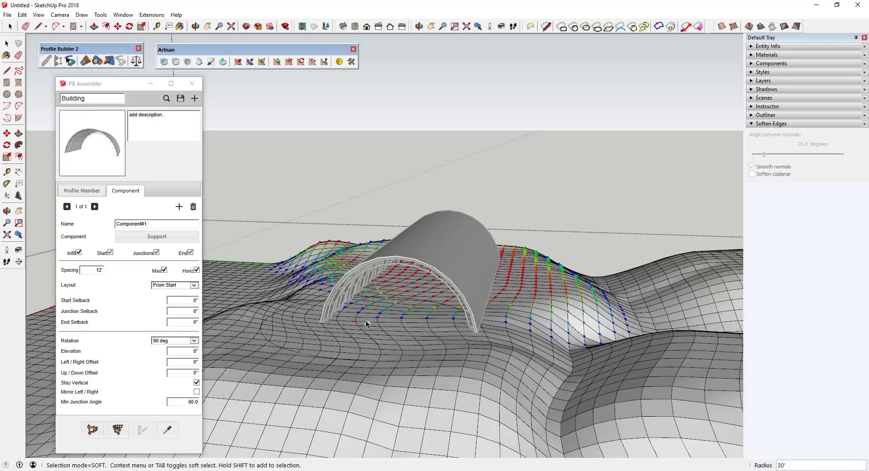
left_click_drag(338, 321, 504, 393)
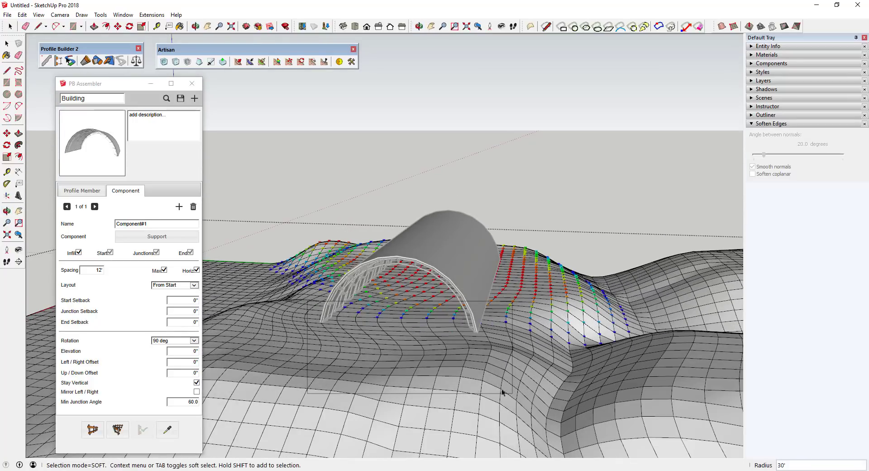
left_click(324, 62)
left_click(450, 234)
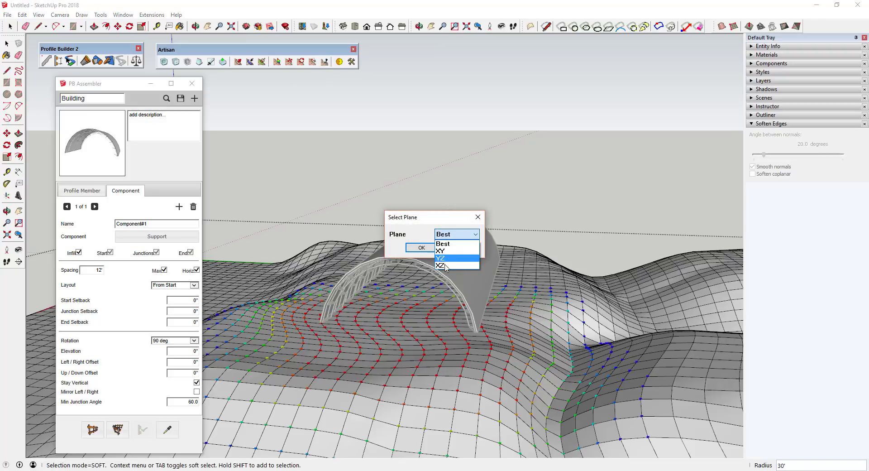
left_click(446, 251)
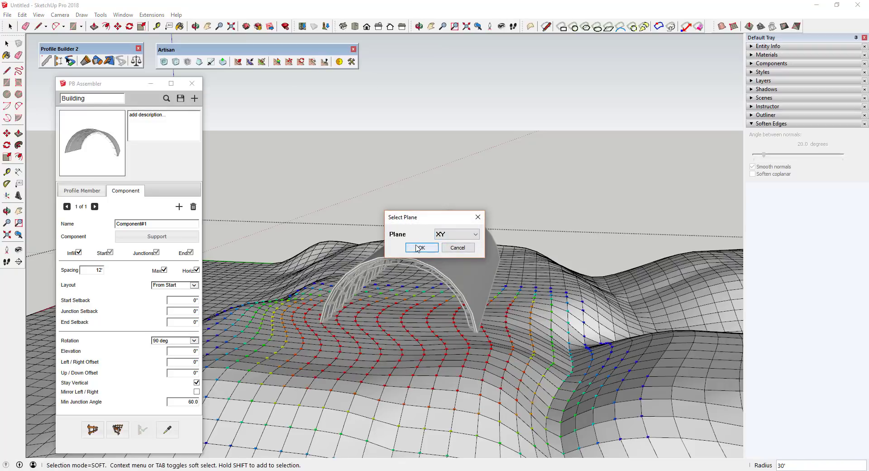
left_click(417, 247)
Leave the terrain group and move the building by its front base corner about 21' to a new position on the flattened terrain.
mouse_move(468, 337)
middle_mouse_down()
mouse_move(477, 301)
mouse_move(470, 297)
middle_mouse_up()
scroll(489, 267, "up", 4)
middle_click_drag(519, 246, 511, 240)
left_click(512, 226)
scroll(511, 249, "up", 3)
key("m")
left_click(512, 251)
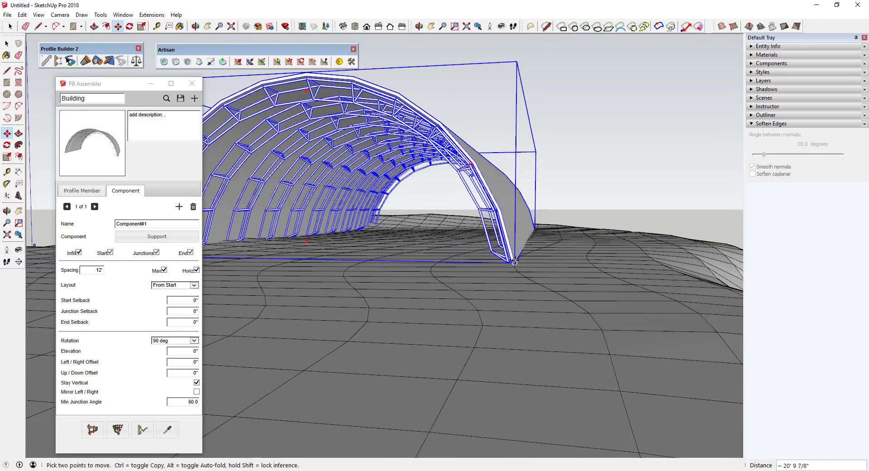
left_click(517, 259)
key("space")
scroll(517, 259, "down", 4)
middle_click_drag(517, 259, 427, 300)
scroll(473, 309, "down", 5)
scroll(430, 294, "up", 6)
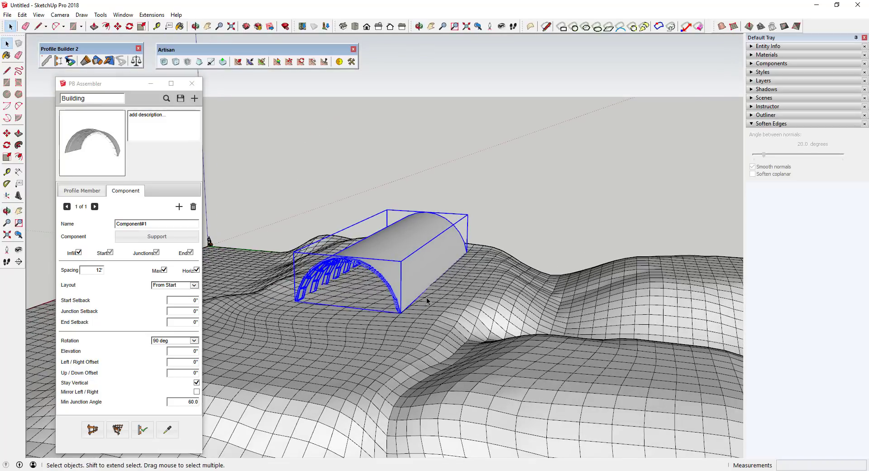
Open the terrain group, select all its geometry, and find the Selection Toys extension in the Extension Warehouse.
left_click(472, 292)
scroll(481, 287, "down", 3)
double_click(477, 292)
left_click(479, 288)
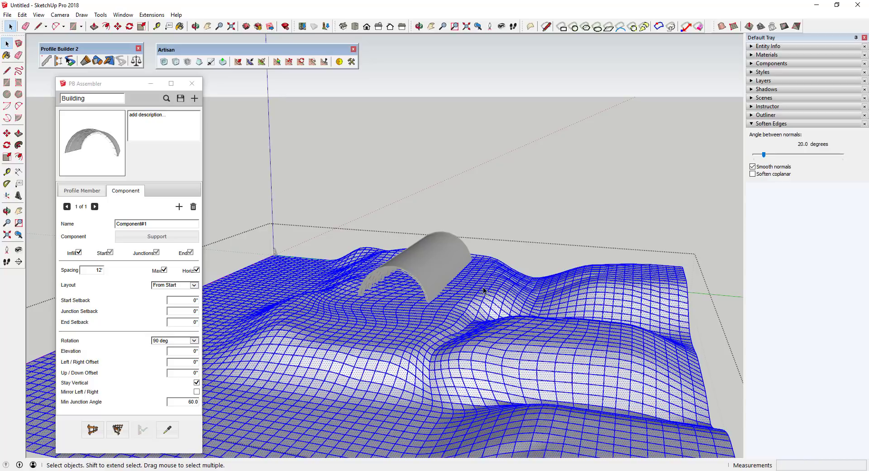
scroll(482, 286, "up", 3)
right_click(474, 292)
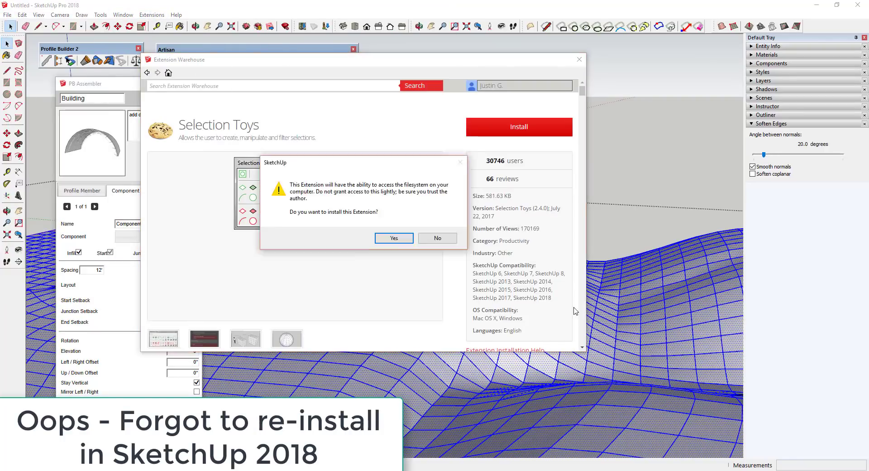
left_click(389, 237)
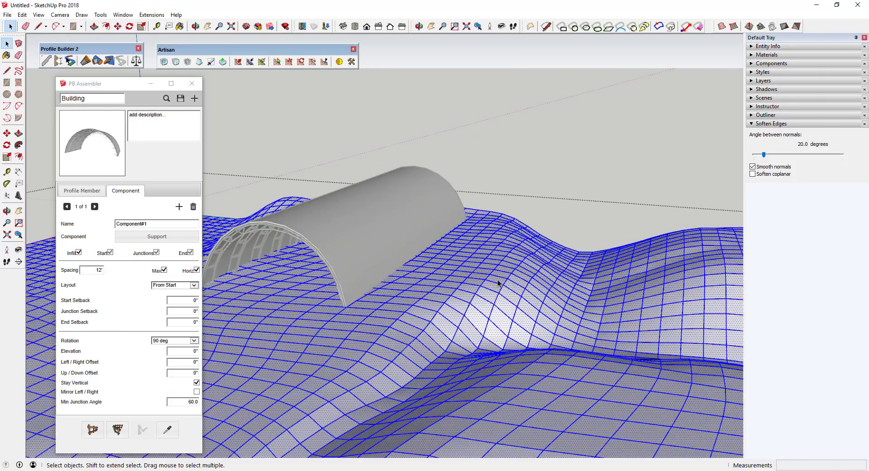
Reduce the terrain selection to its edges with Selection Toys and show the edges' properties in Entity Info.
scroll(497, 284, "down", 5)
mouse_move(402, 319)
middle_mouse_down()
mouse_move(460, 294)
mouse_move(500, 314)
mouse_move(479, 276)
middle_mouse_up()
right_click(477, 270)
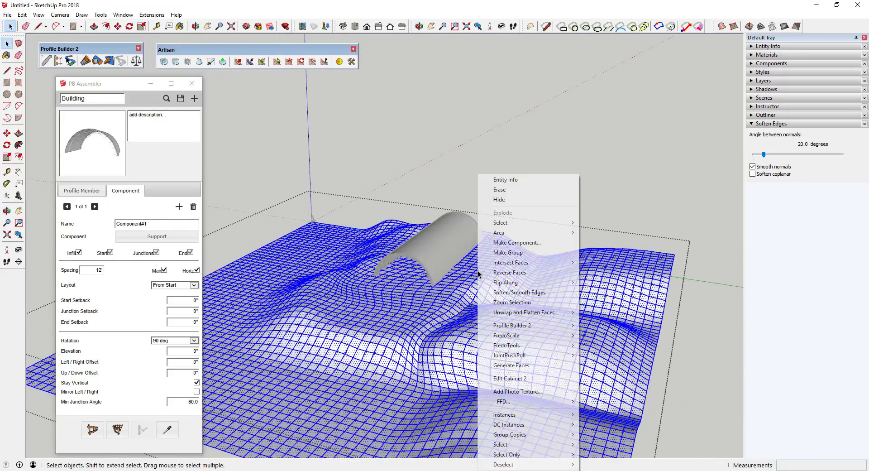
mouse_move(511, 459)
left_click(611, 199)
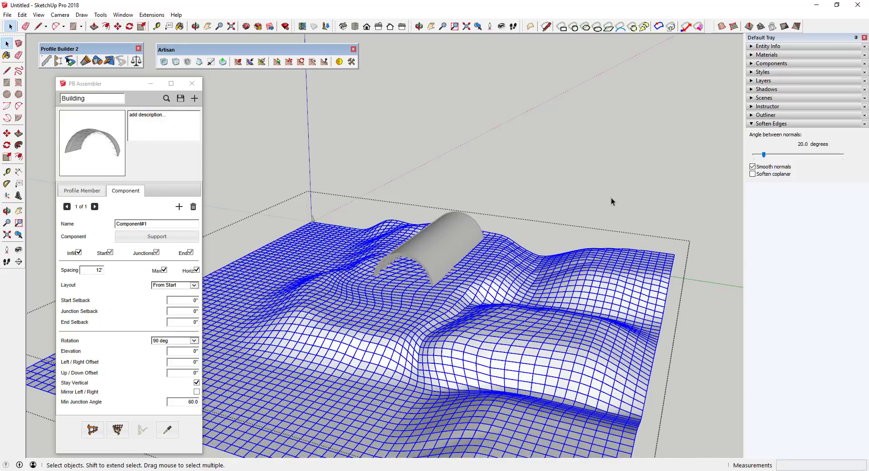
left_click(752, 47)
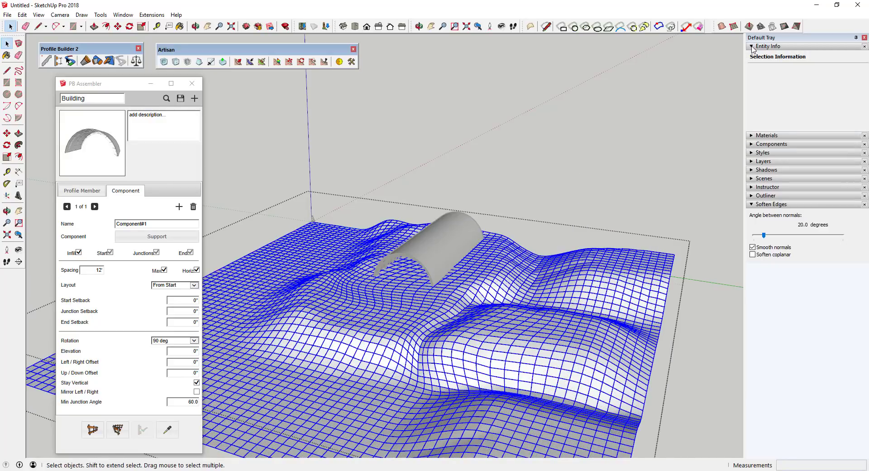
left_click(806, 91)
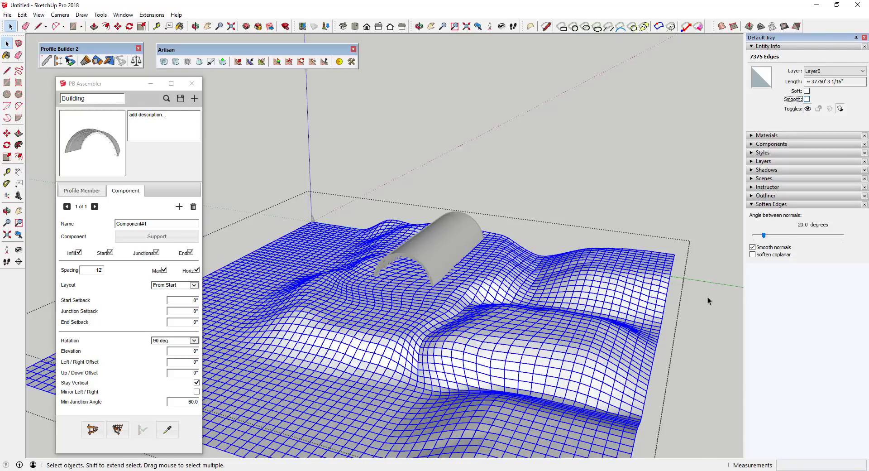
Reopen the terrain group, select only its edges, make them soft and smooth, and leave the group.
left_click(697, 312)
left_click(614, 314)
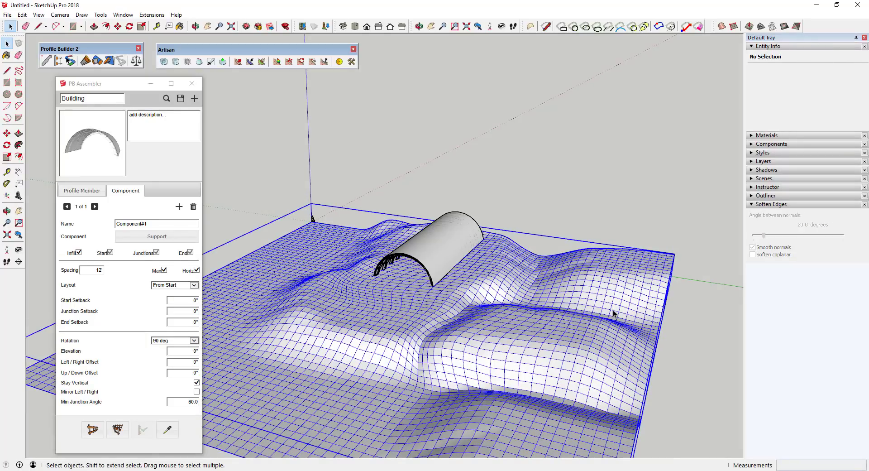
double_click(489, 329)
key("ctrl+a")
right_click(490, 330)
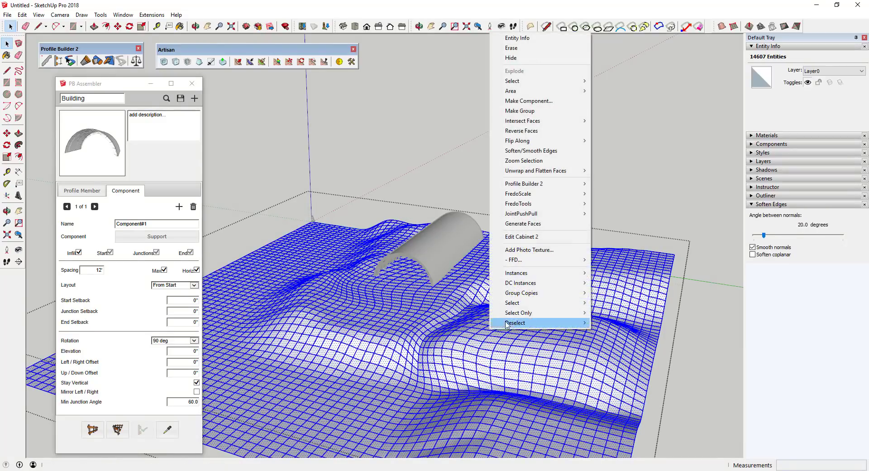
mouse_move(539, 313)
left_click(625, 55)
left_click(806, 91)
left_click(807, 99)
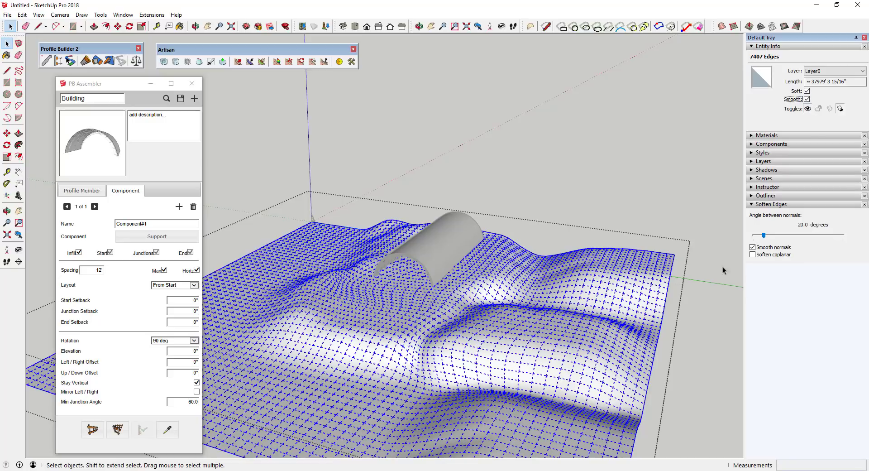
middle_click_drag(530, 323, 327, 205)
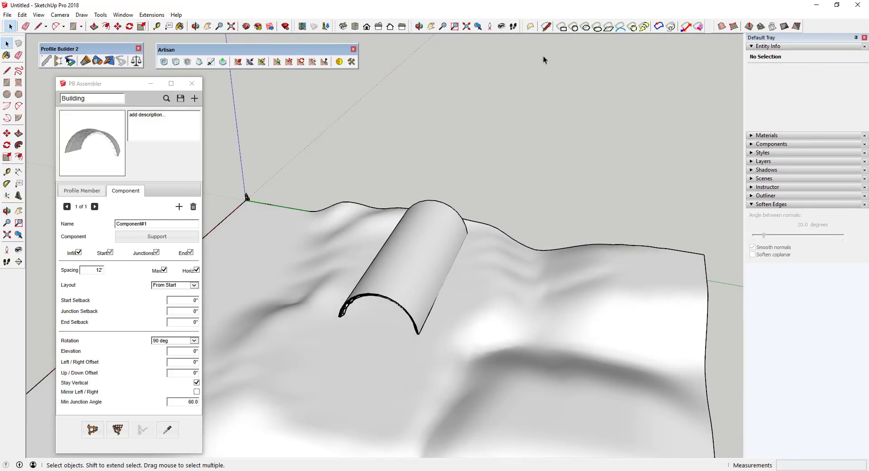
Draw a Line on Surface about 192' long over the terrain behind the building, ending near the origin side.
left_click(546, 27)
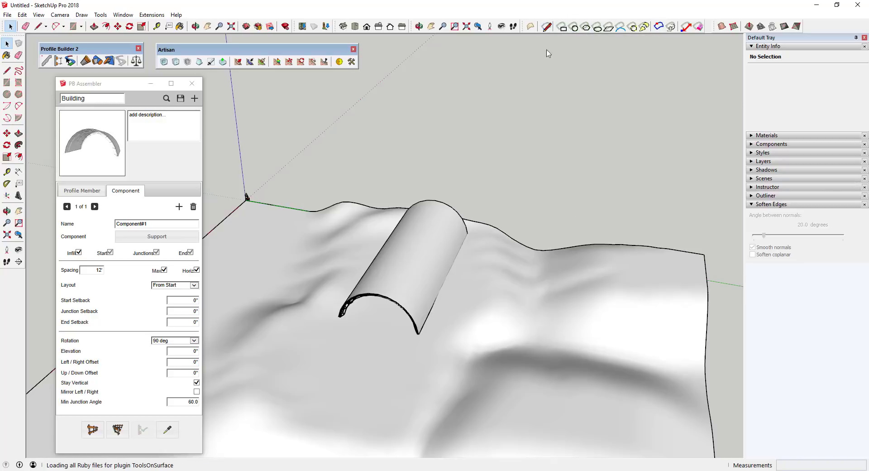
middle_click_drag(575, 249, 353, 270)
left_click(423, 323)
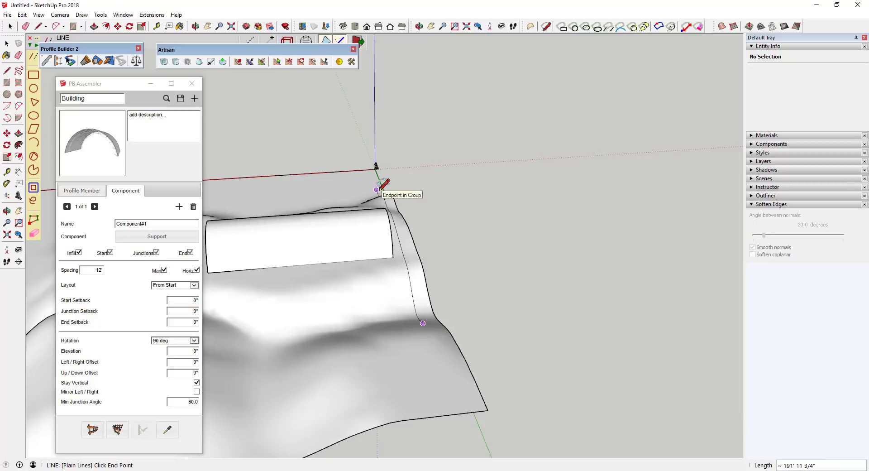
middle_click_drag(327, 229, 359, 307)
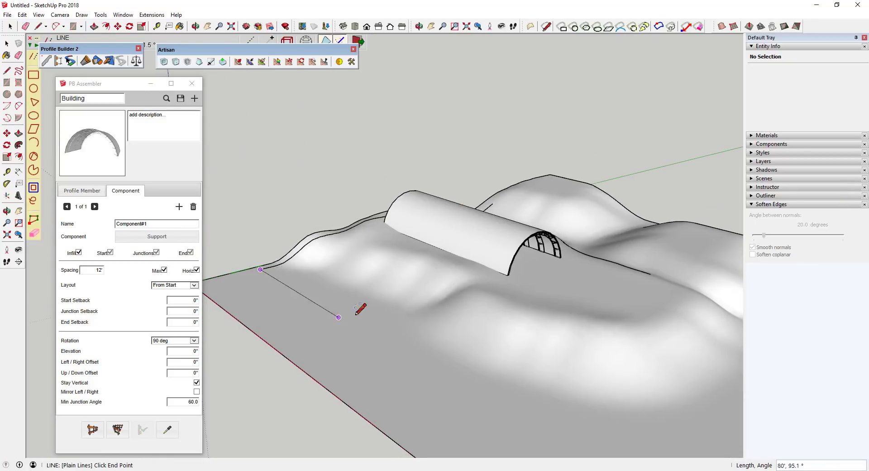
Continue the surface line 160' along the flat ground and about 83' up the slope in front of the building.
middle_click_drag(412, 368, 382, 340)
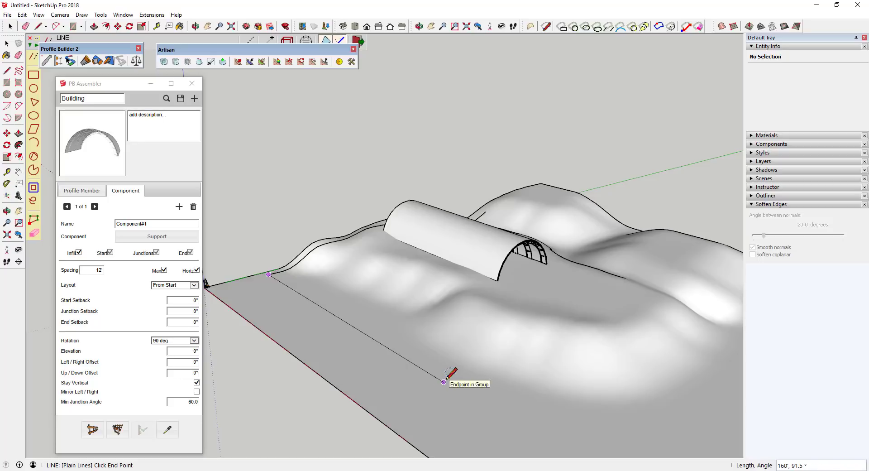
left_click(444, 382)
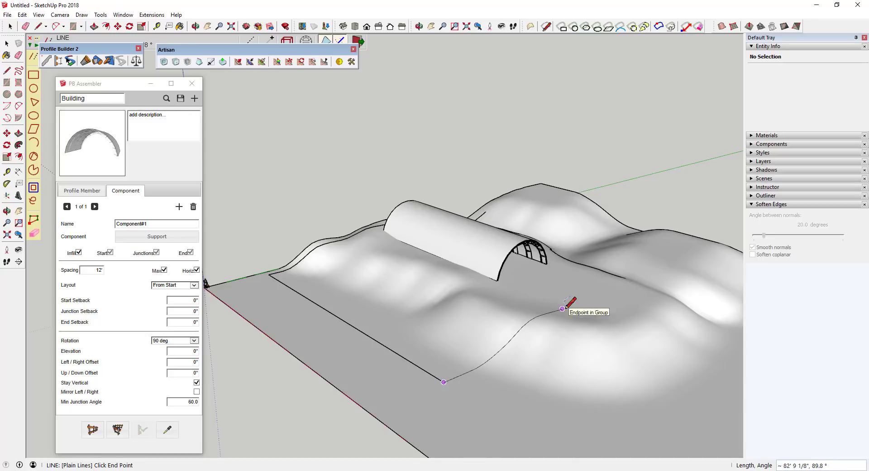
left_click(562, 308)
scroll(563, 308, "up", 1)
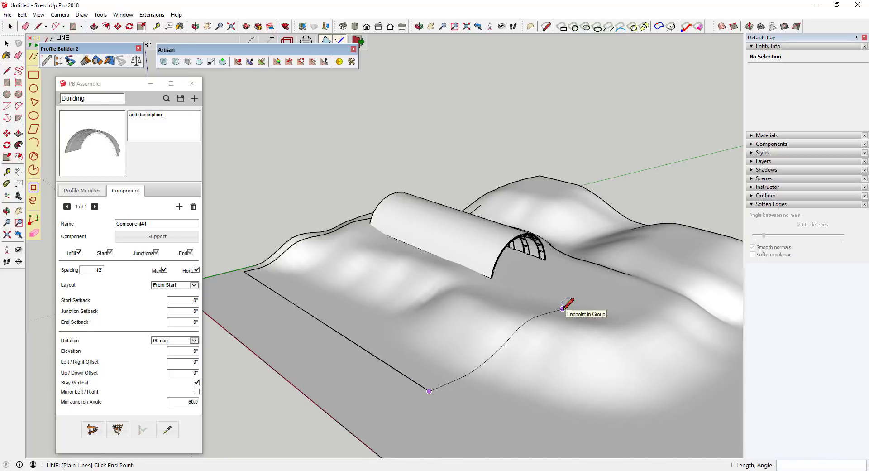
key("space")
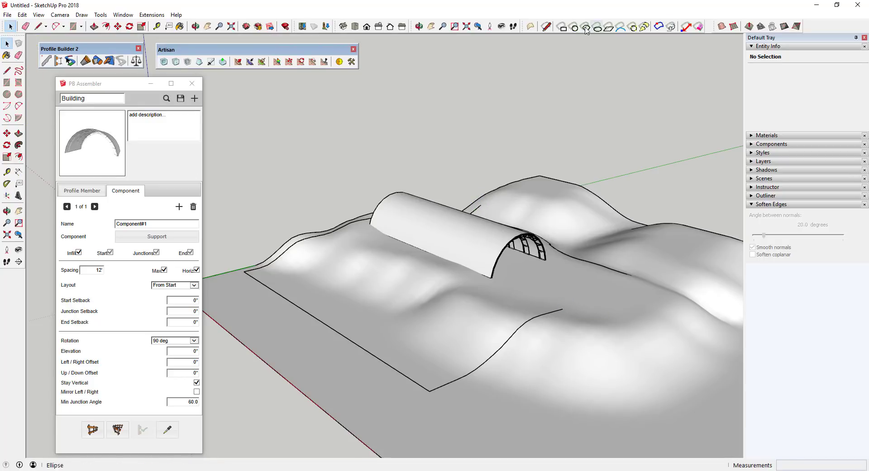
Draw surface lines from the first line's starting end along the hills and about 78' back toward the building's front.
left_click(547, 28)
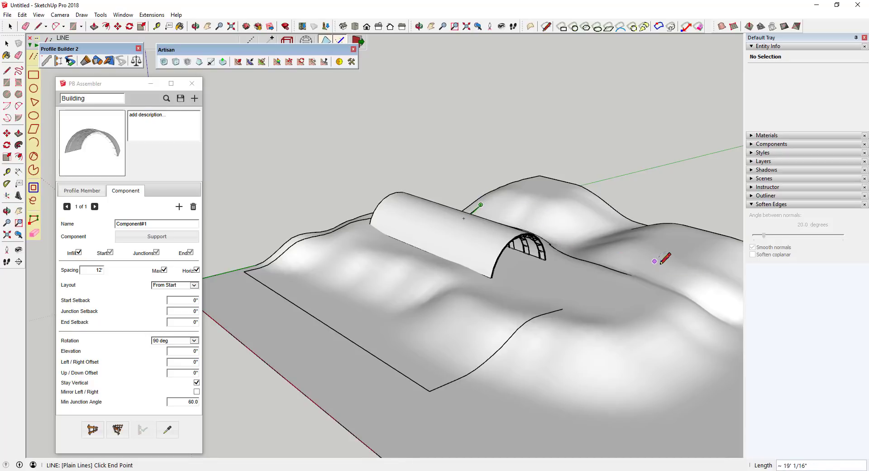
left_click(563, 309)
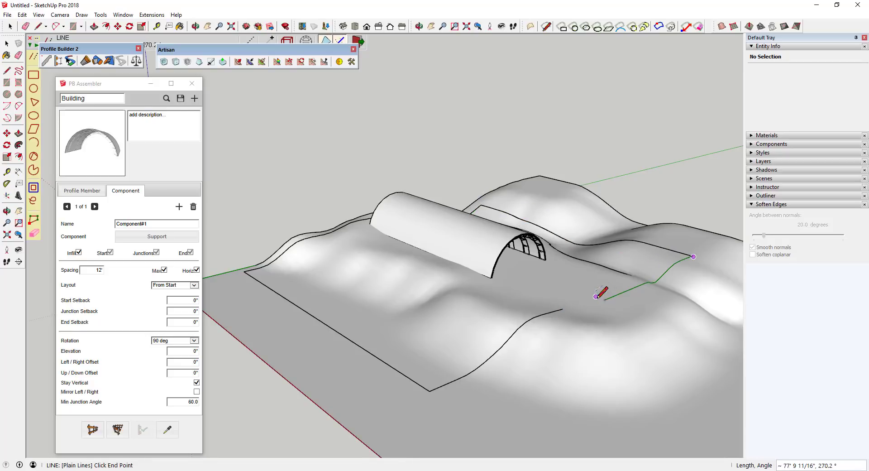
left_click(600, 300)
middle_click_drag(641, 300, 635, 304)
left_click(571, 359)
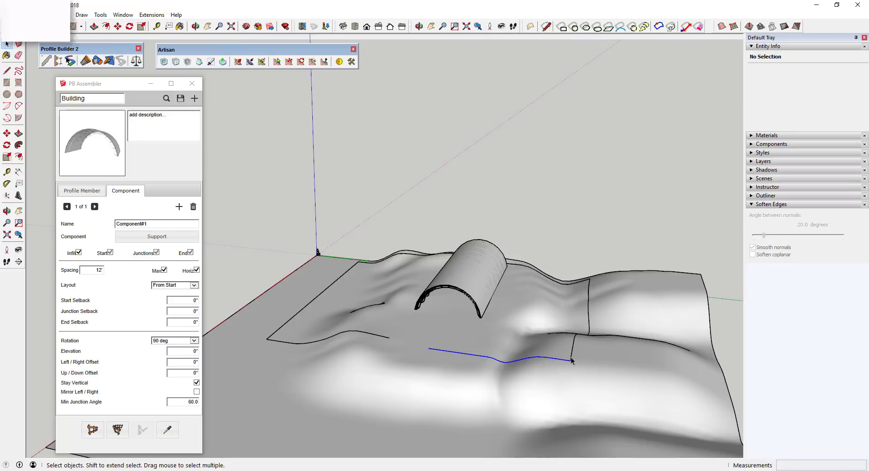
mouse_move(571, 361)
middle_mouse_down()
mouse_move(416, 365)
mouse_move(366, 315)
mouse_move(397, 346)
mouse_move(389, 331)
mouse_move(456, 283)
mouse_move(549, 293)
middle_mouse_up()
middle_click_drag(479, 292, 466, 303)
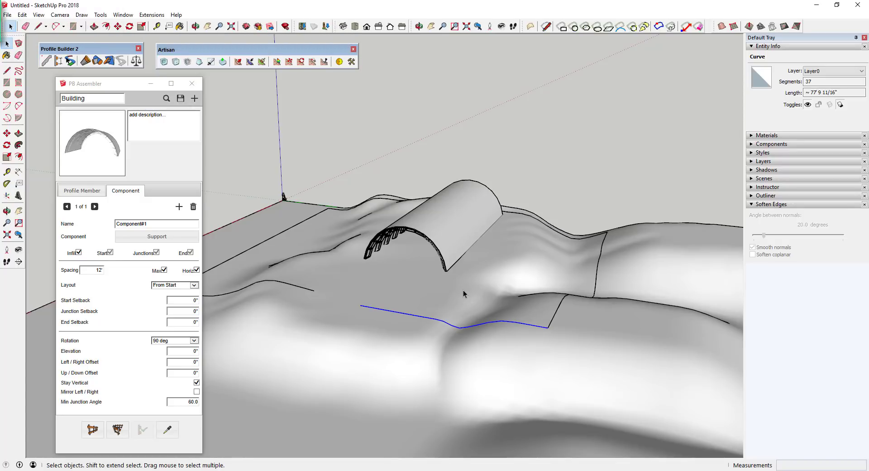
Open the 3D Warehouse and search it for "profile builder".
left_click(7, 15)
mouse_move(68, 124)
left_click(160, 134)
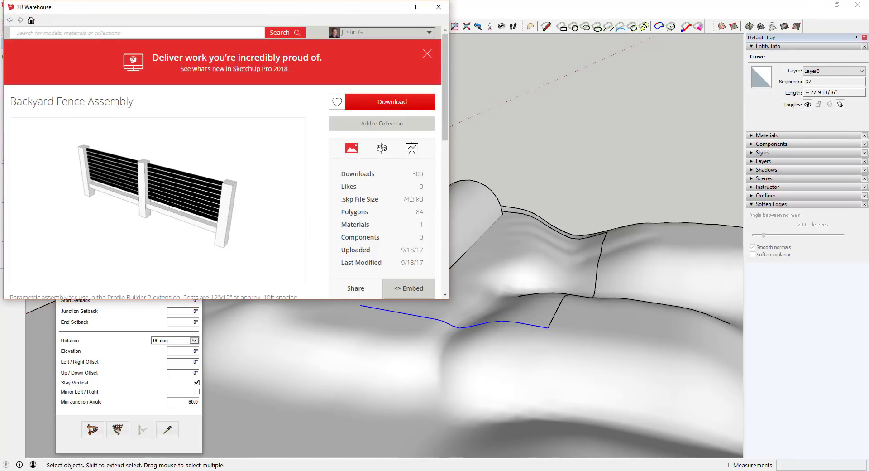
left_click(100, 33)
type("profile ")
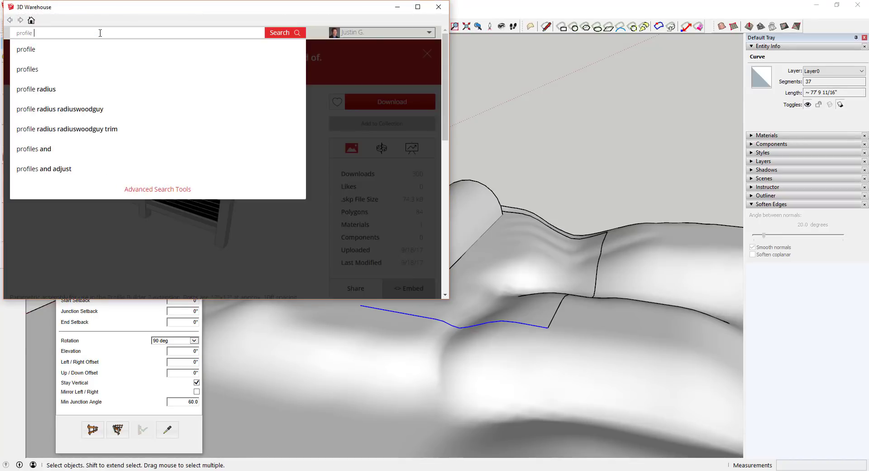
type("builder")
key("Return")
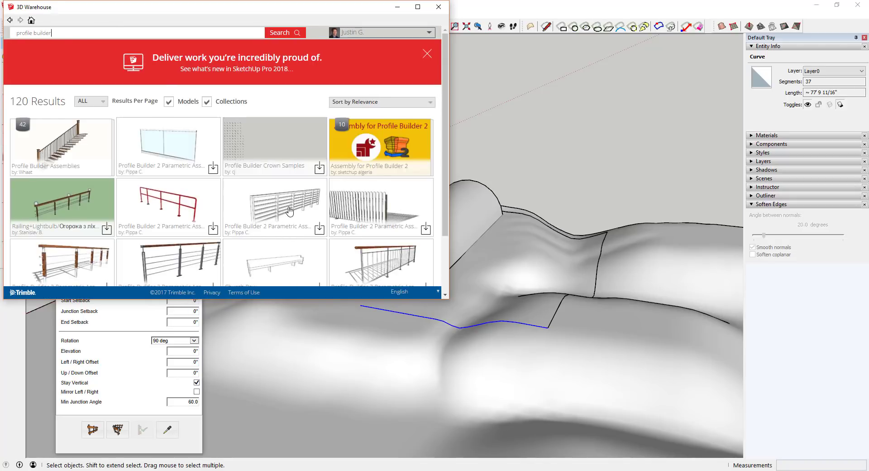
Browse the Profile Builder models and download the "Profile Builder 2 Parametric Assembly: picket fence" directly into the model.
scroll(291, 200, "down", 3)
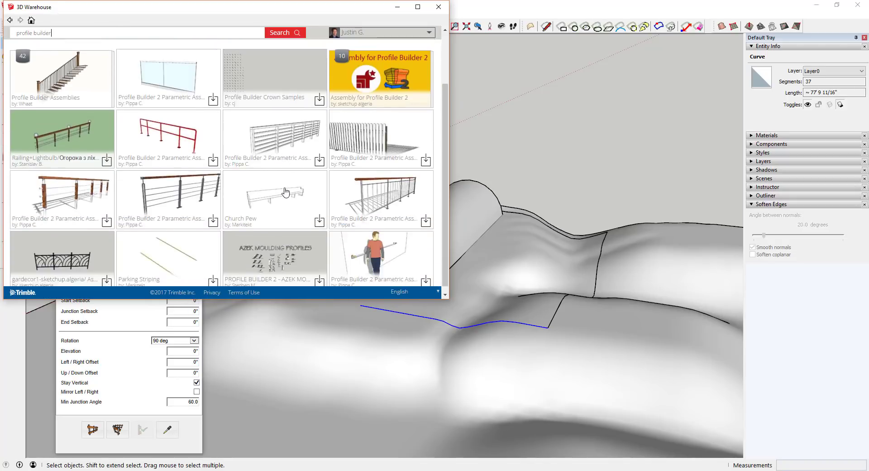
scroll(298, 192, "down", 7)
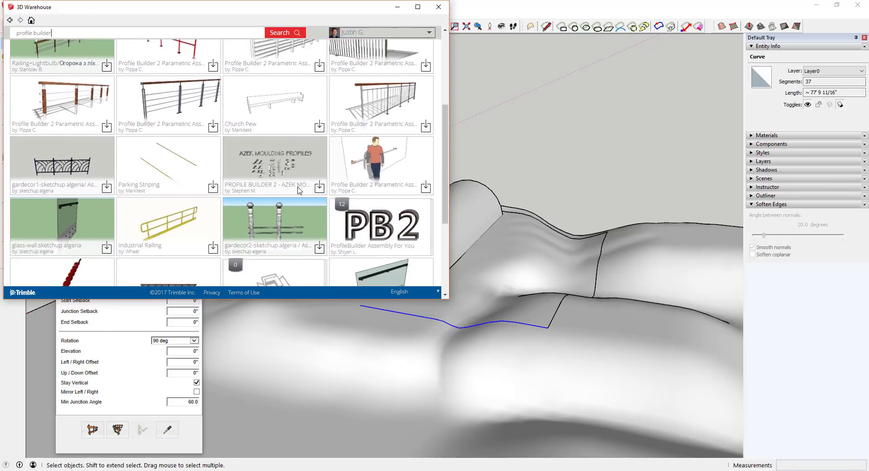
scroll(288, 192, "up", 7)
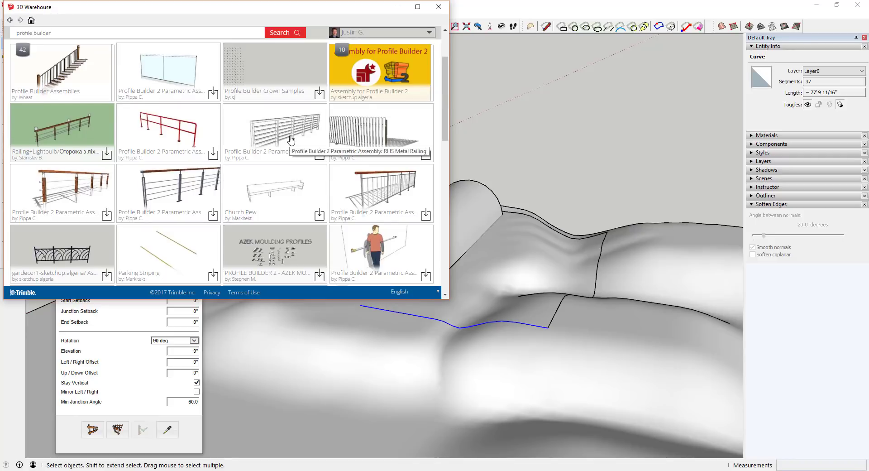
scroll(291, 144, "down", 10)
scroll(293, 154, "down", 10)
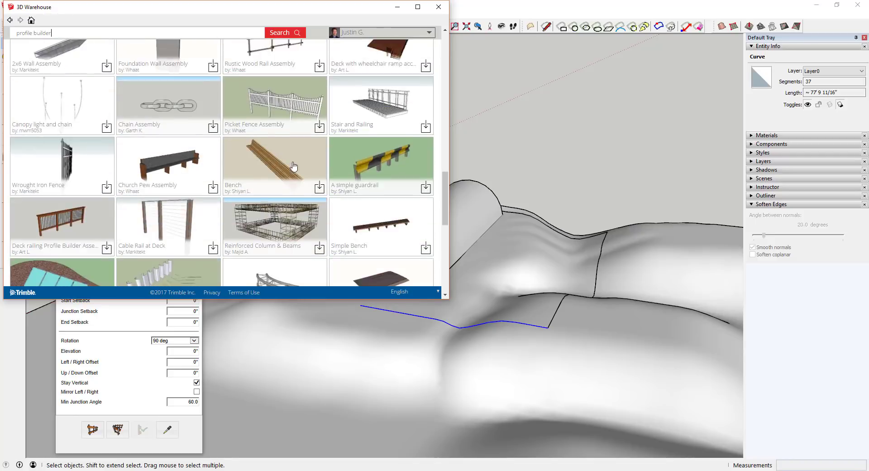
scroll(292, 179, "up", 8)
scroll(291, 180, "up", 8)
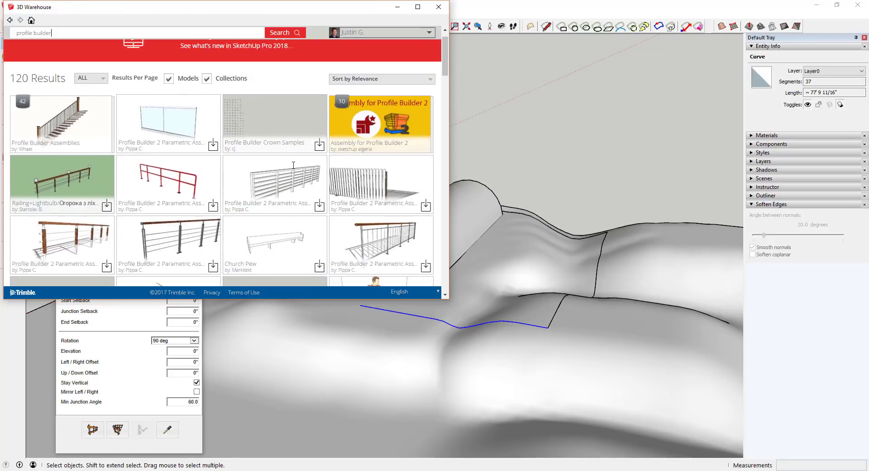
left_click(380, 209)
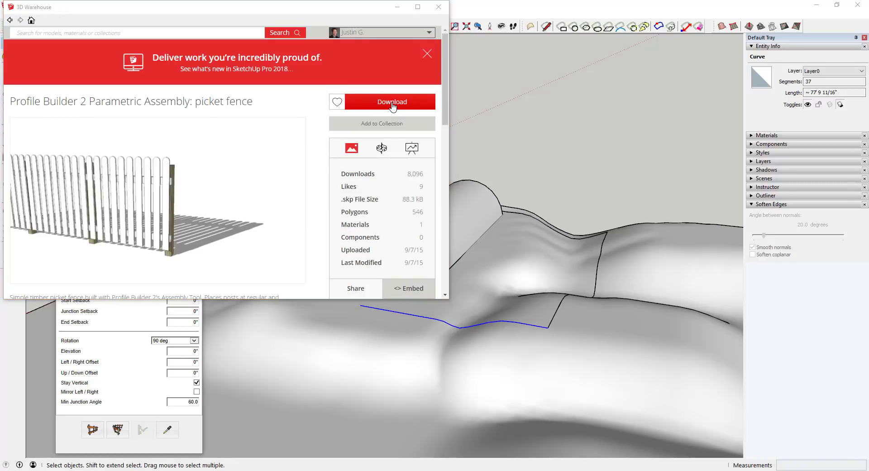
left_click(392, 102)
left_click(187, 175)
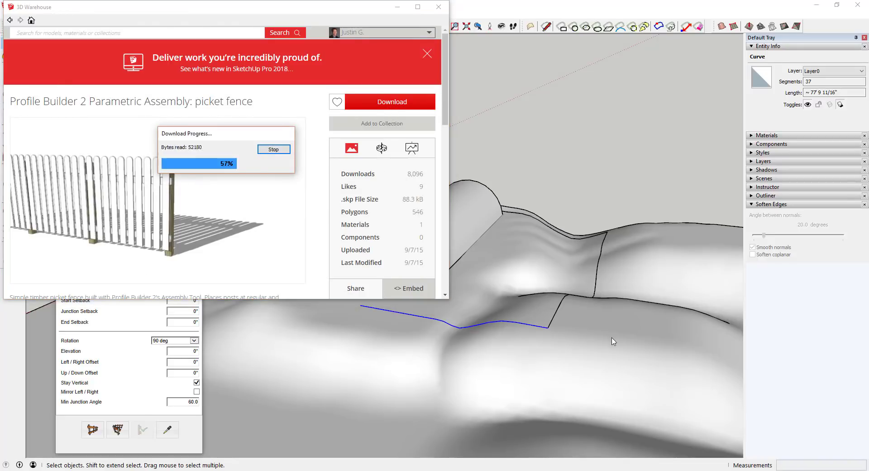
Place the picket fence component on the hill outside the surface-line boundary.
left_click(634, 329)
middle_click_drag(635, 329, 677, 335)
scroll(554, 311, "up", 2)
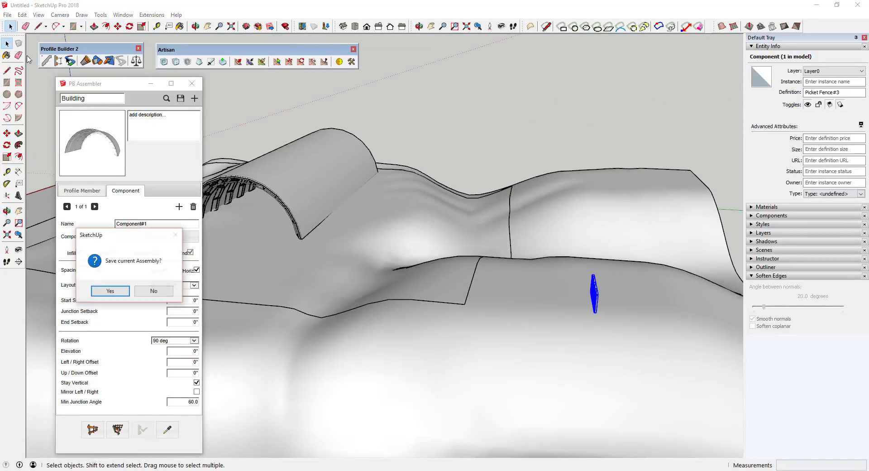
left_click(118, 292)
left_click(400, 323)
left_click(142, 291)
middle_click_drag(156, 217, 233, 189)
Load the Picket Fence assembly into the PB Assembler by picking it from the placed fence component.
left_click(58, 62)
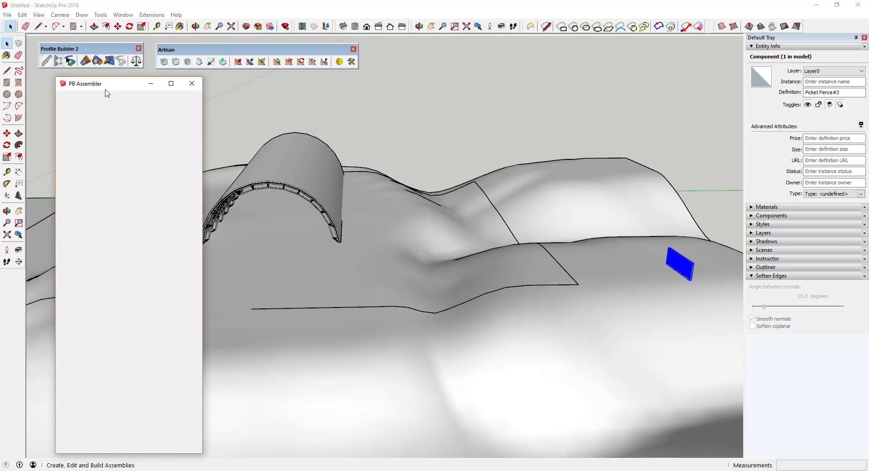
left_click(171, 431)
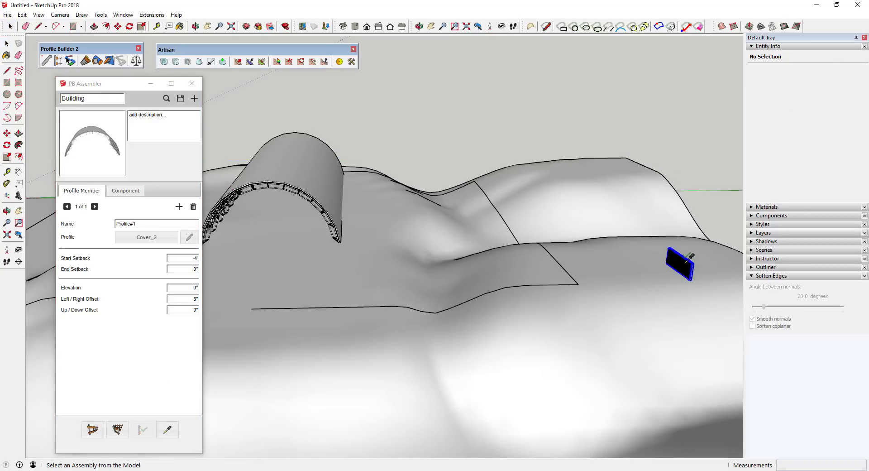
left_click(687, 261)
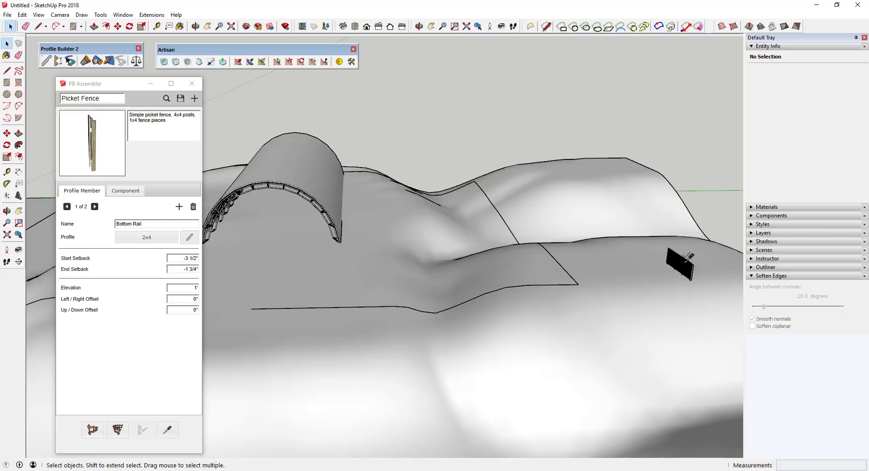
left_click(86, 144)
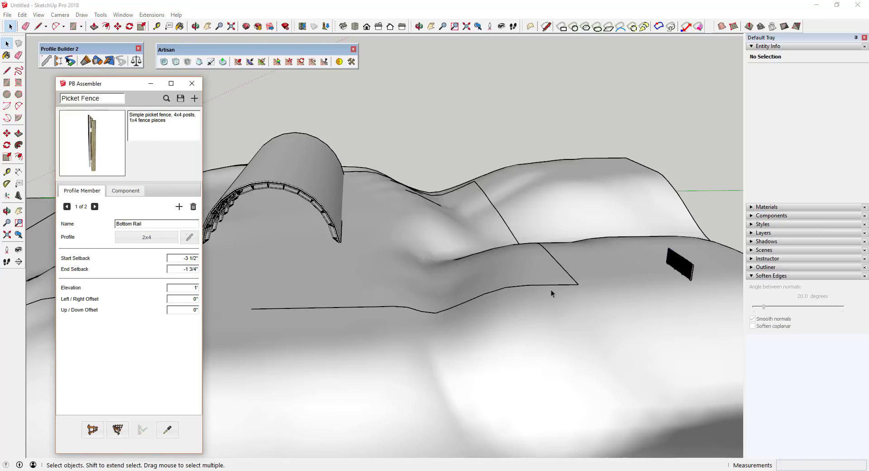
Select the boundary curves across the hill and behind the arched building, leaving the terrain surface out of the selection.
middle_click_drag(471, 284, 418, 281)
left_click(383, 290)
left_click(380, 290)
left_click(396, 287, "shift")
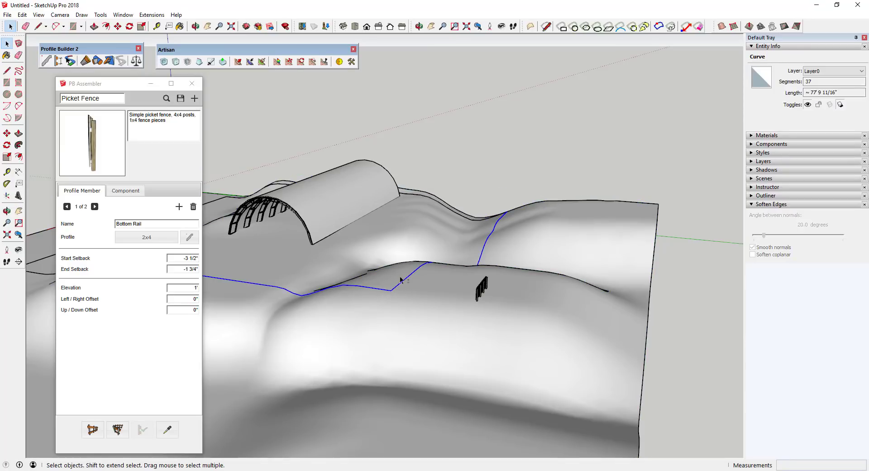
left_click(448, 202, "shift")
left_click(442, 204, "shift")
left_click(441, 204, "shift")
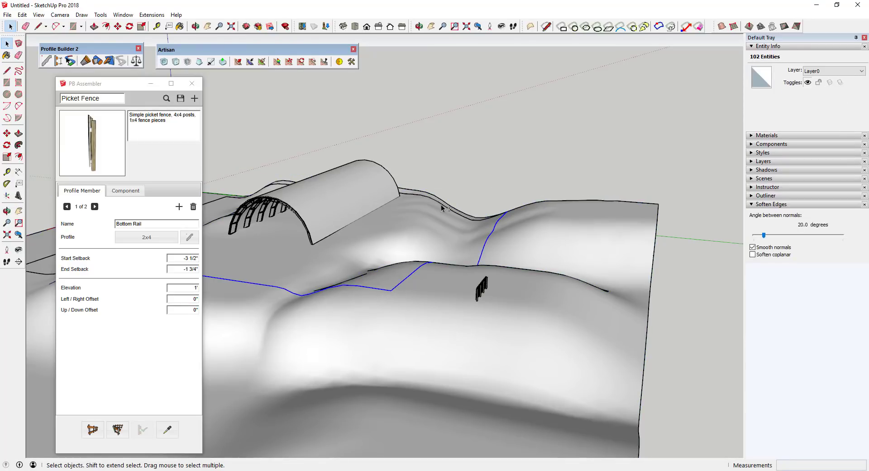
left_click(441, 204, "shift")
scroll(442, 203, "up", 1)
scroll(442, 206, "up", 2)
left_click(443, 210, "shift")
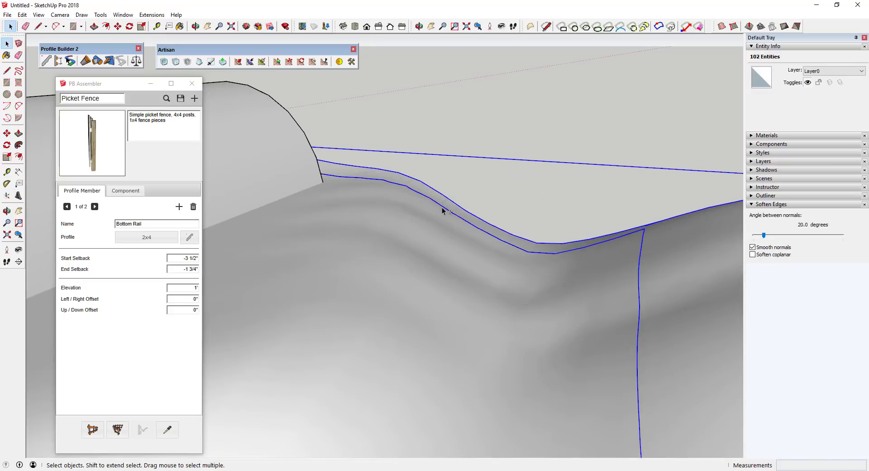
left_click(445, 202, "shift")
Add the remaining boundary curves on the other side and front of the arched building to the selection.
scroll(501, 198, "down", 1)
scroll(378, 297, "down", 2)
middle_click_drag(377, 297, 356, 253)
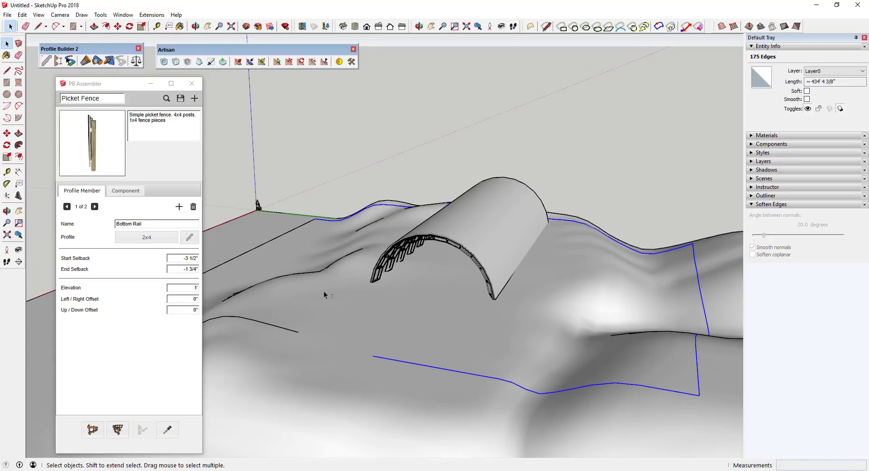
left_click(273, 240, "shift")
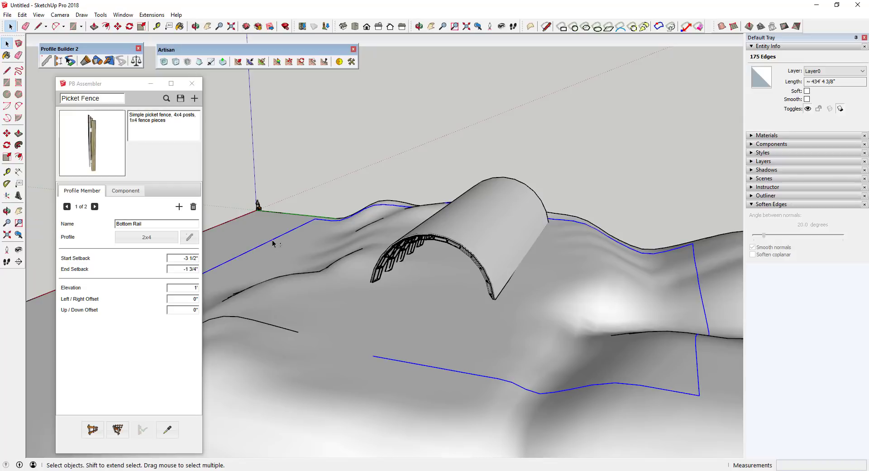
left_click(296, 333, "shift")
middle_click_drag(296, 333, 491, 308)
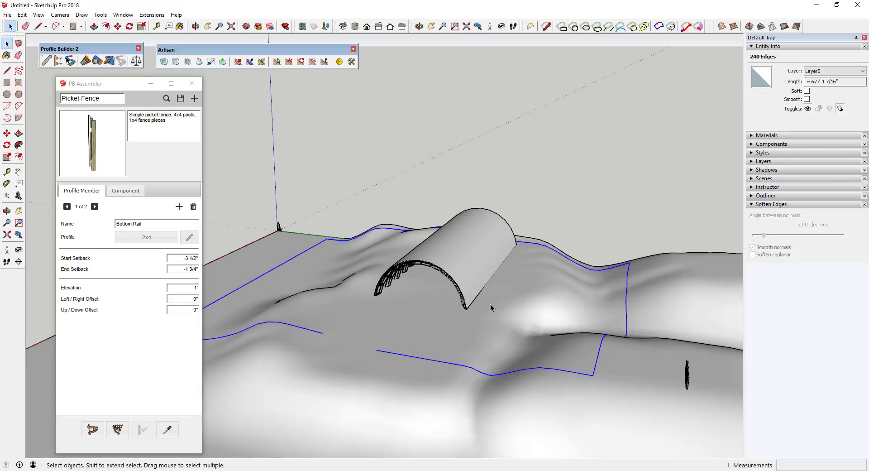
Build the Picket Fence assembly along the selected boundary curves.
left_click(119, 431)
left_click(118, 432)
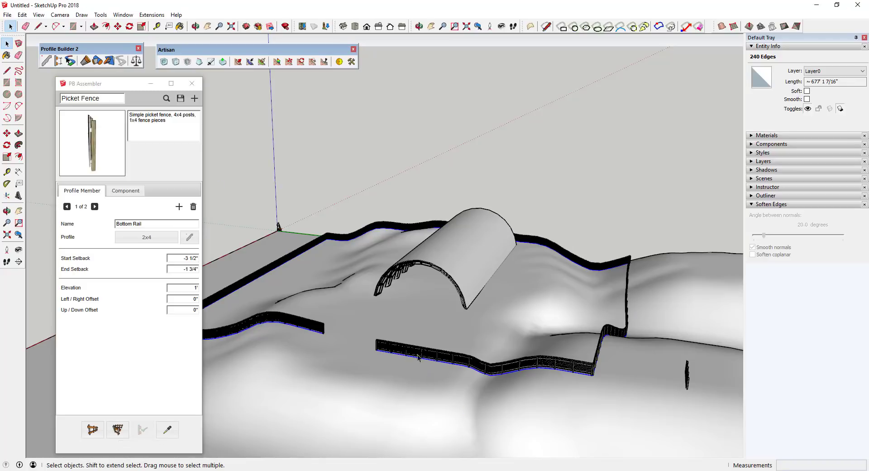
scroll(592, 375, "up", 5)
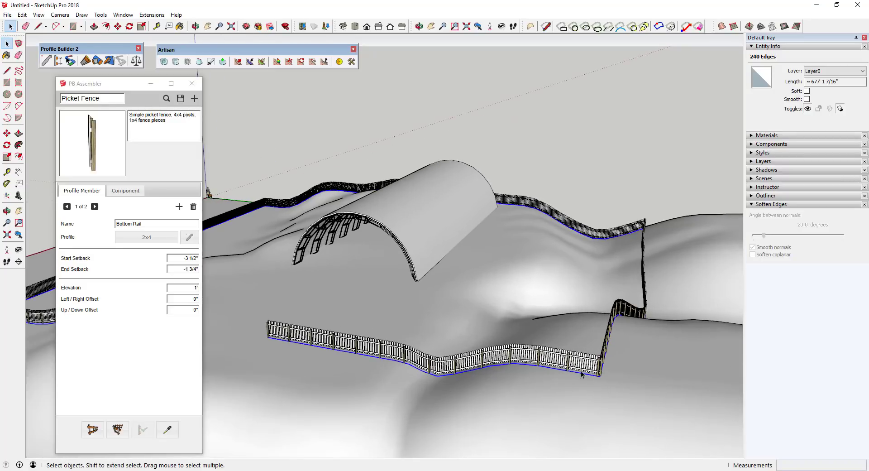
scroll(634, 369, "down", 6)
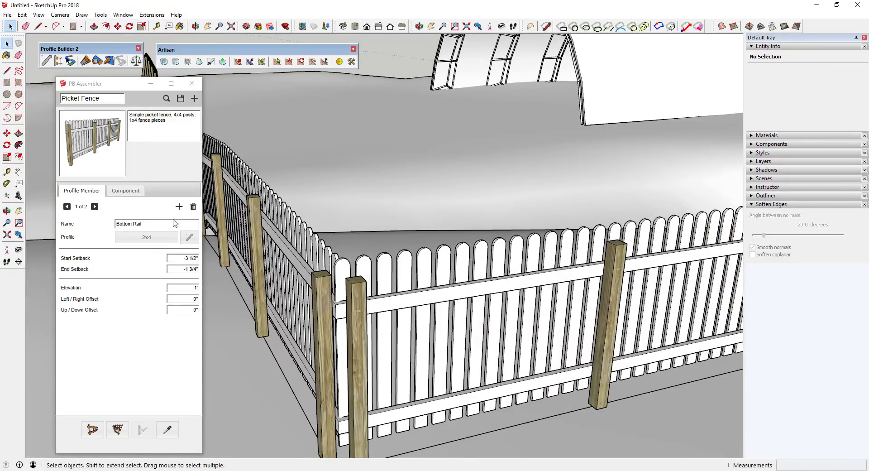
Shift the Bottom Rail's 2x4 profile sideways and apply the change to the fence.
left_click(189, 237)
left_click(137, 256)
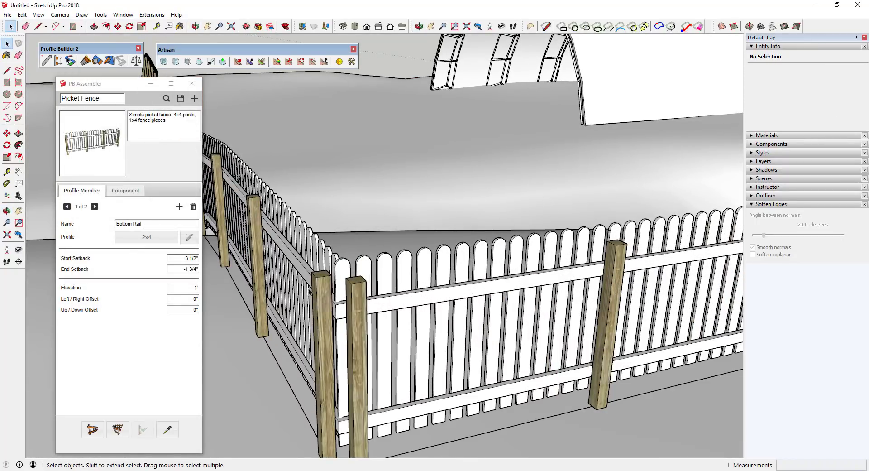
left_click(298, 314)
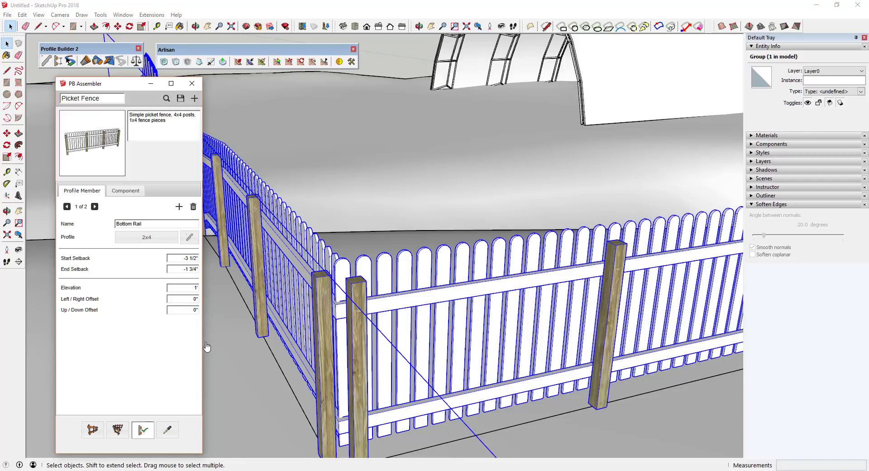
scroll(322, 286, "down", 1)
middle_click_drag(322, 286, 341, 308)
scroll(346, 400, "up", 6)
Adjust the 2x4 profile offset for the Bottom Rail and Top Rail, and apply it to the fence.
left_click(158, 28)
key("space")
left_click(189, 236)
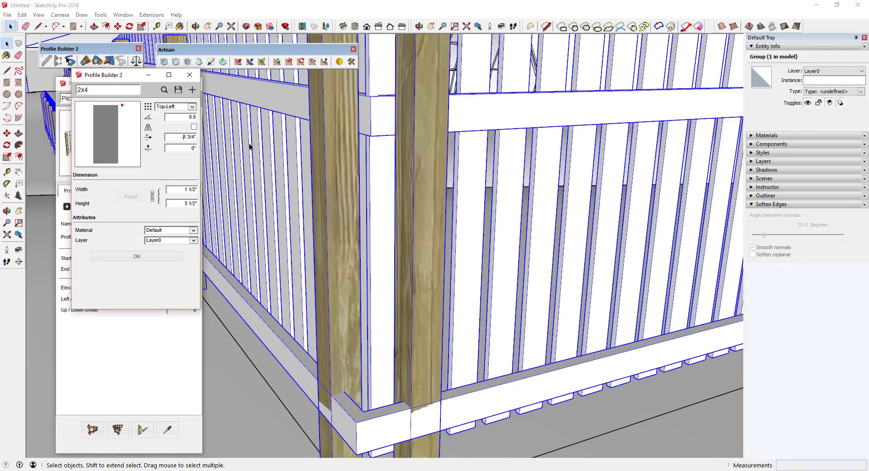
left_click(137, 256)
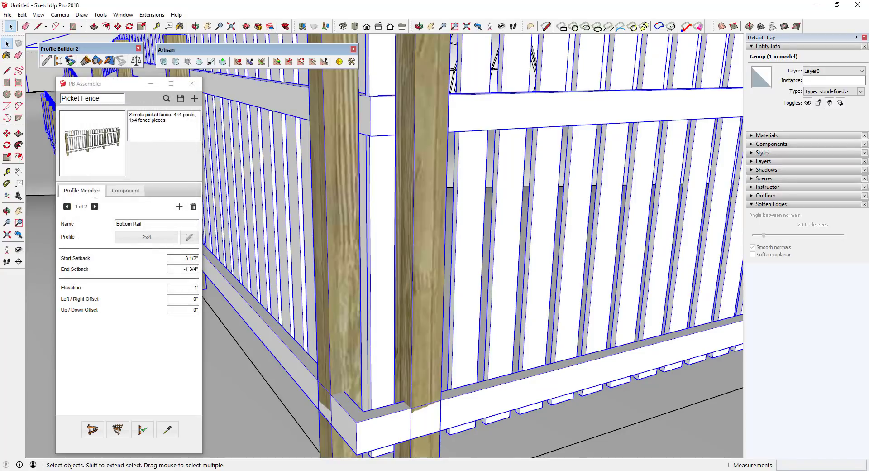
left_click(189, 236)
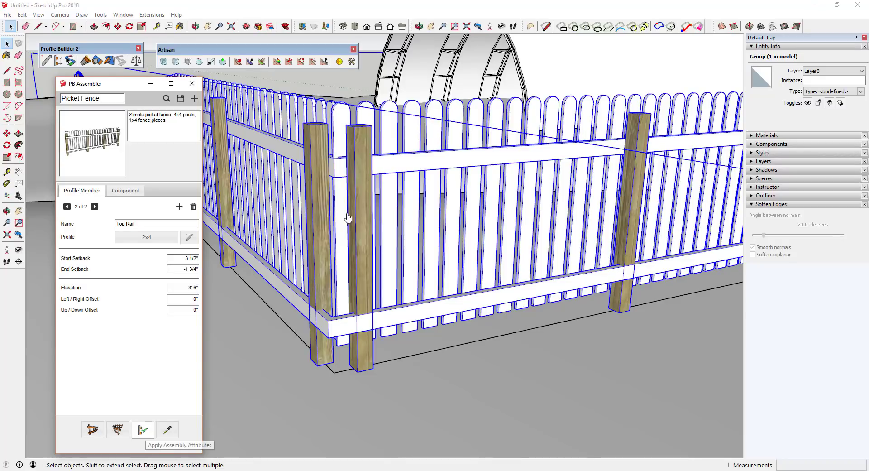
Measure the sideways distance across the fence at its corner, from the pickets to the rail.
middle_click_drag(424, 229, 340, 376)
key("t")
scroll(296, 228, "up", 5)
left_click(288, 214)
scroll(288, 214, "down", 5)
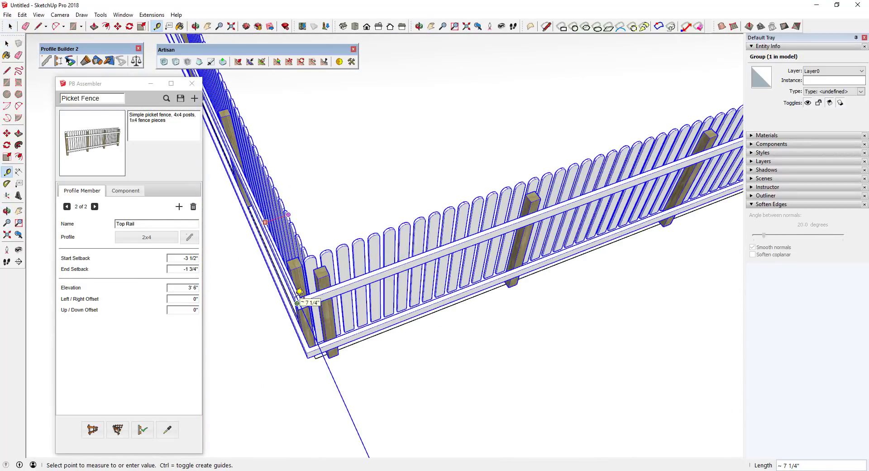
Set the Left / Right Offset of the Post and Fence piece components to -7 1/4" and apply it to the fence.
key("space")
left_click(126, 190)
left_click_drag(177, 365, 232, 360)
type("-7 1/4")
key("Tab")
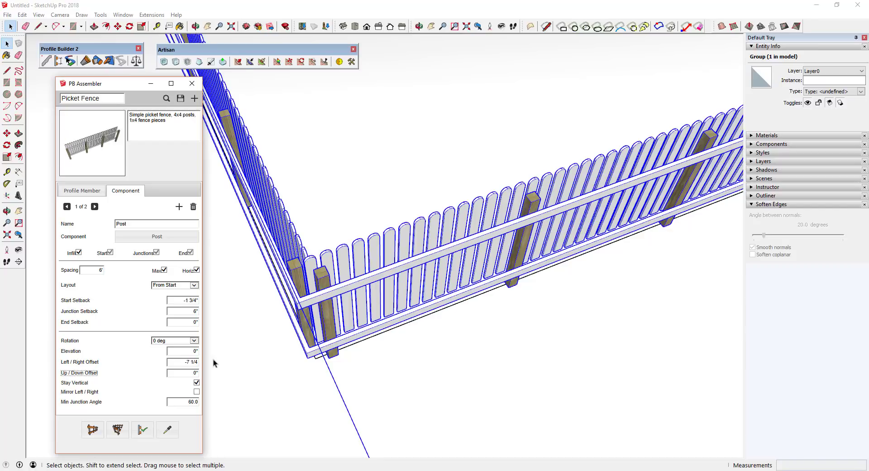
left_click(143, 429)
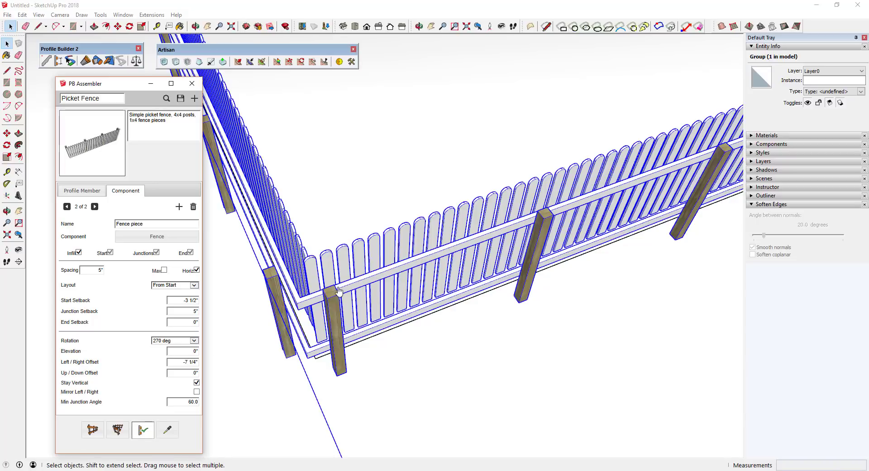
Set the Fence piece component's Left / Right Offset to -3 1/4" and apply it to the fence.
middle_click_drag(374, 299, 224, 251)
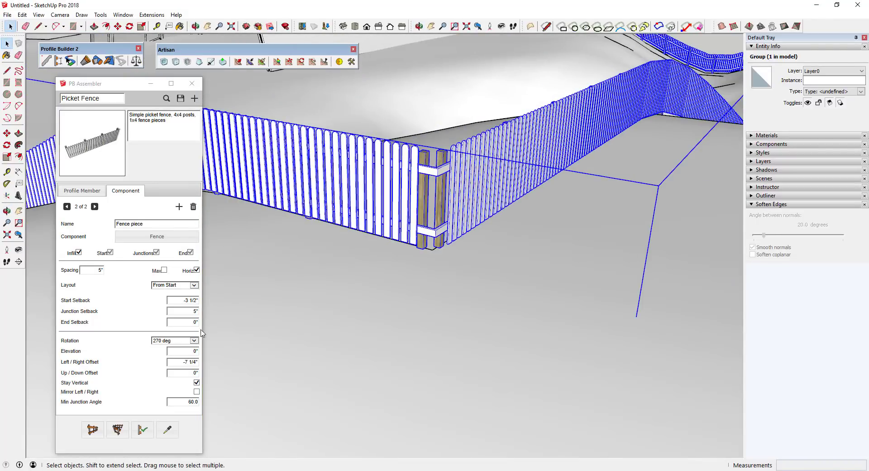
scroll(534, 230, "down", 4)
scroll(441, 195, "up", 2)
middle_click_drag(592, 221, 430, 225)
scroll(429, 255, "down", 6)
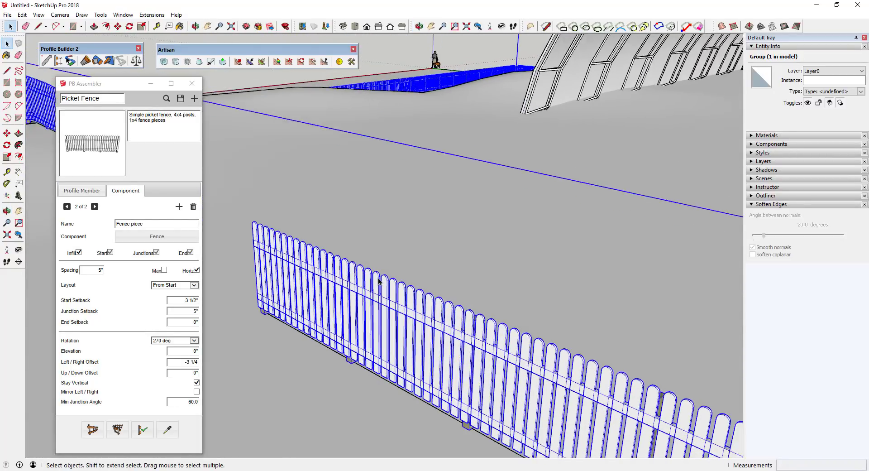
scroll(366, 267, "down", 3)
middle_click_drag(535, 277, 217, 150)
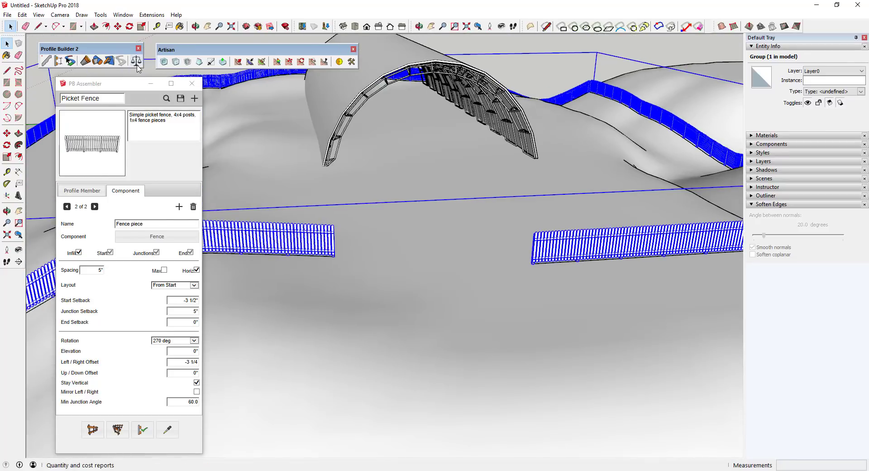
Open the PB Quantifier's Component Report for the selected fence.
left_click(137, 63)
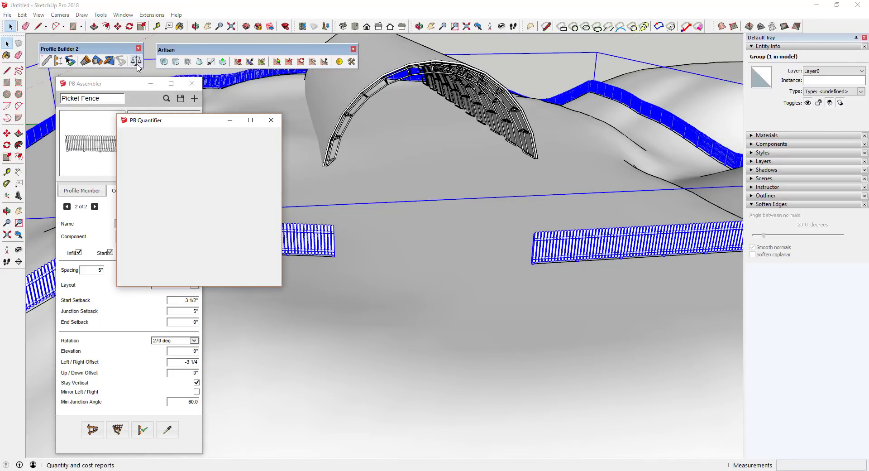
left_click_drag(168, 126, 269, 111)
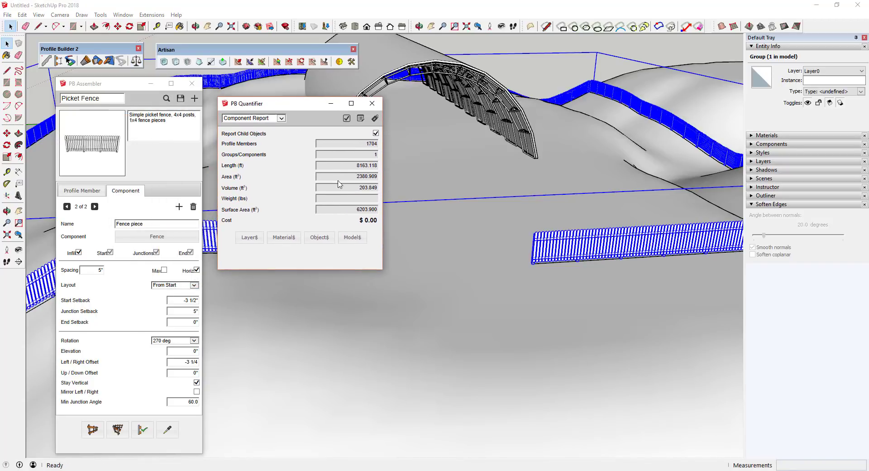
left_click(346, 119)
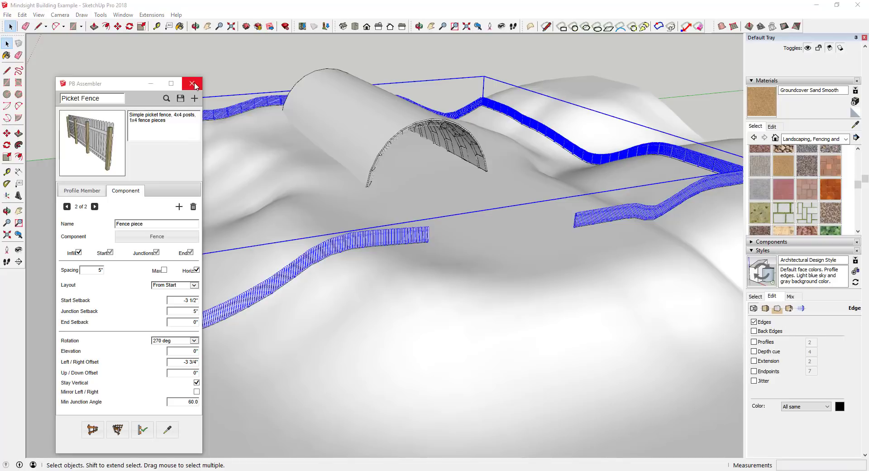
Close the PB Assembler without saving the current assembly.
left_click(193, 85)
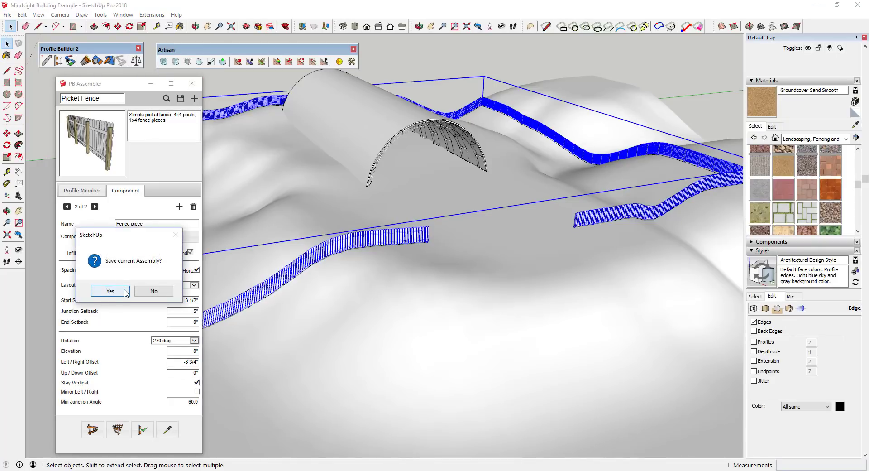
left_click(153, 290)
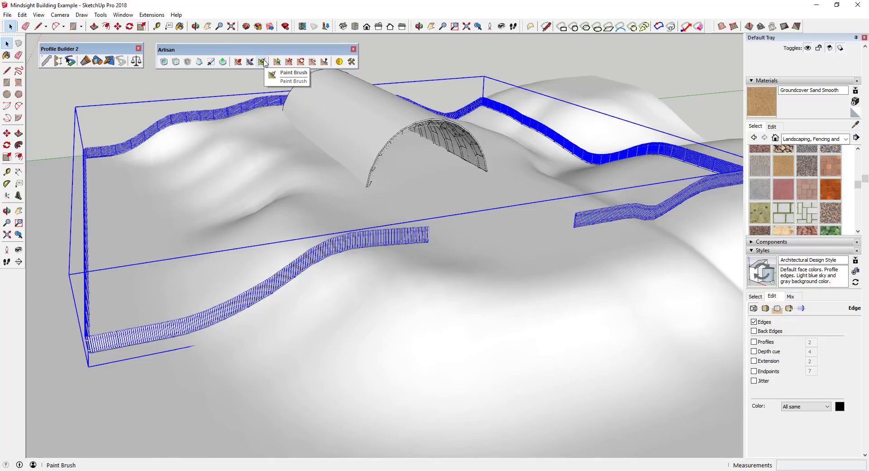
Open the terrain group for editing and select its entire surface.
middle_click_drag(345, 188, 293, 185)
scroll(347, 190, "down", 4)
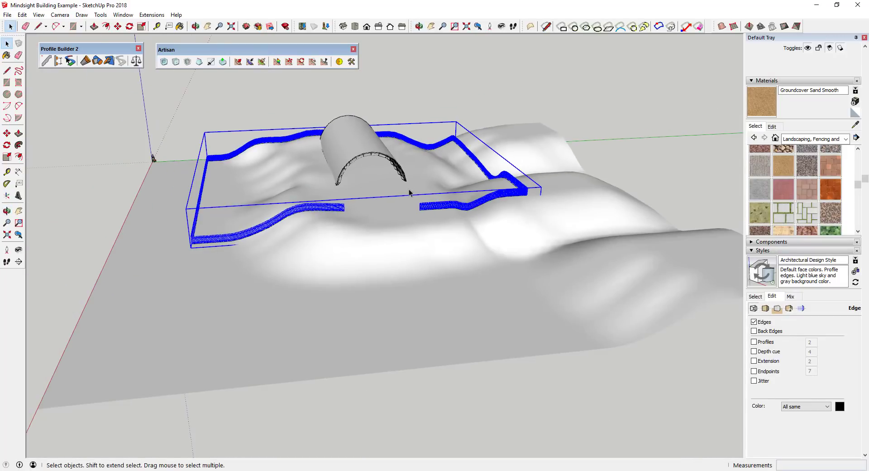
left_click(374, 195)
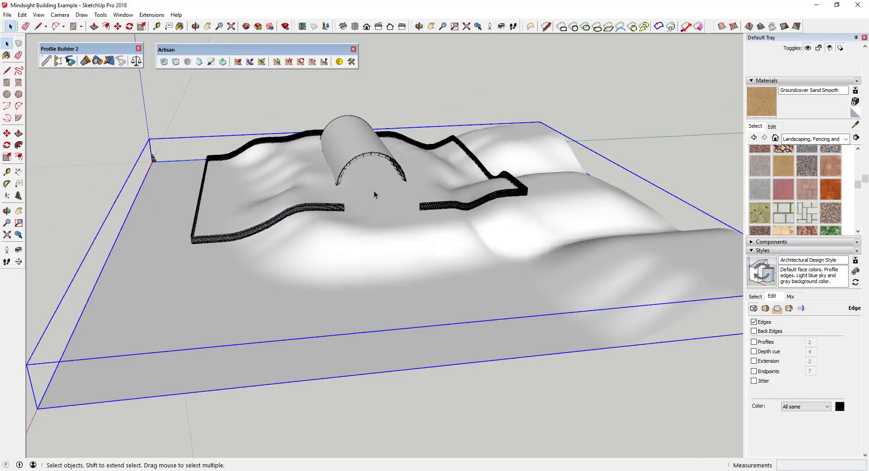
double_click(374, 197)
left_click(371, 199)
middle_click_drag(369, 198, 370, 198)
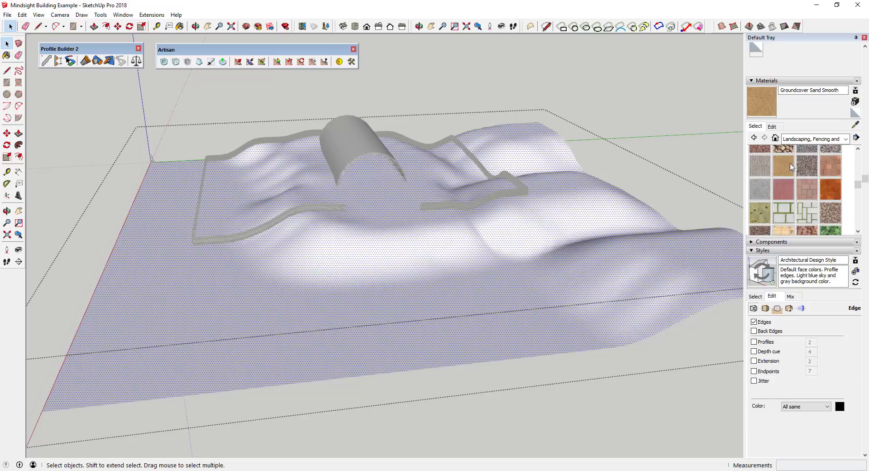
Paint the ground around the arched building with Groundcover Sand Smooth, using the Artisan Paint Brush at a radius of about 44'.
left_click(767, 103)
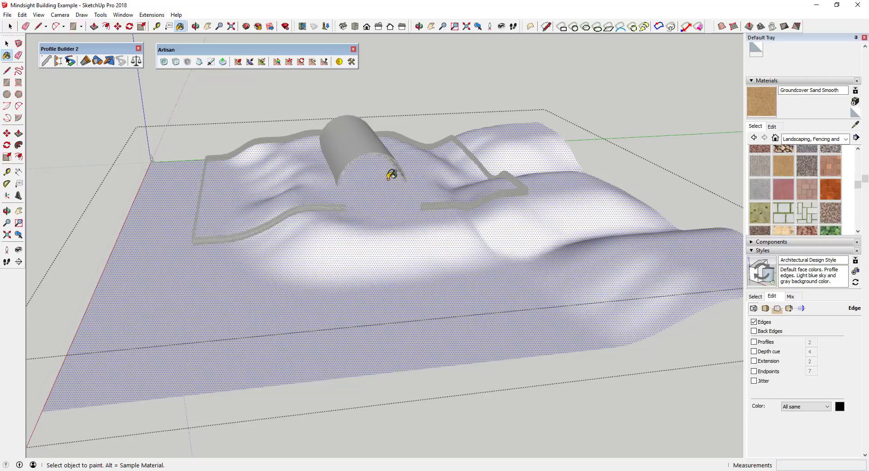
left_click(261, 62)
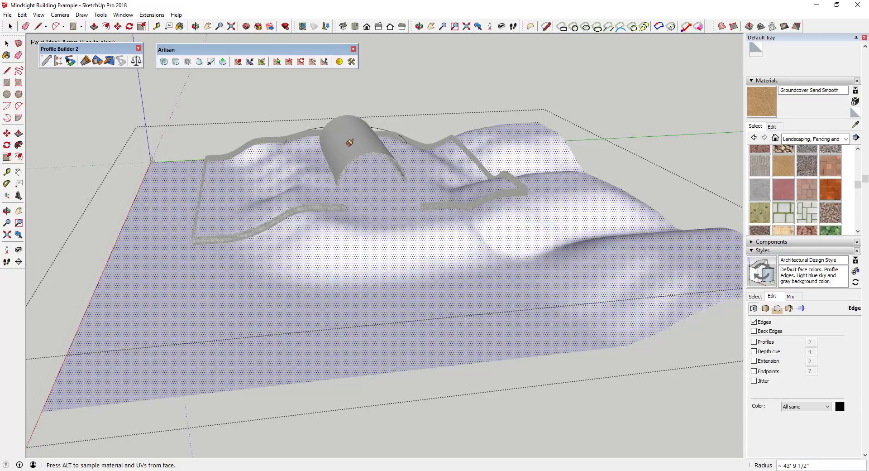
left_click_drag(350, 142, 382, 223)
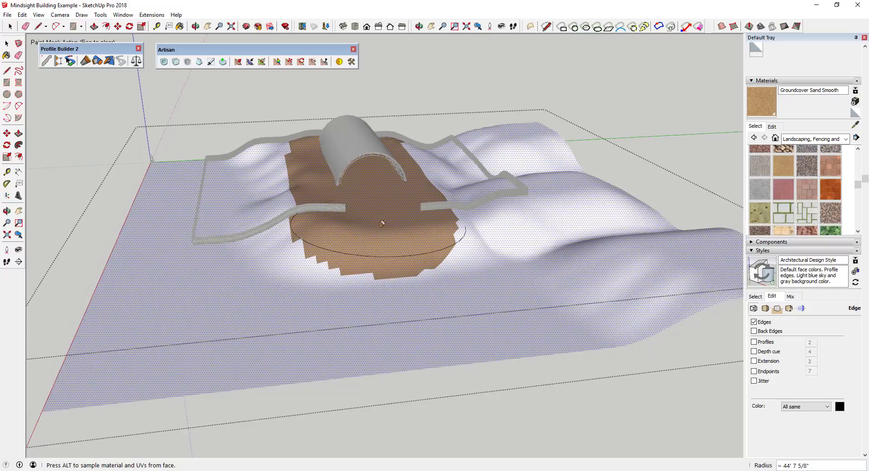
key("Escape")
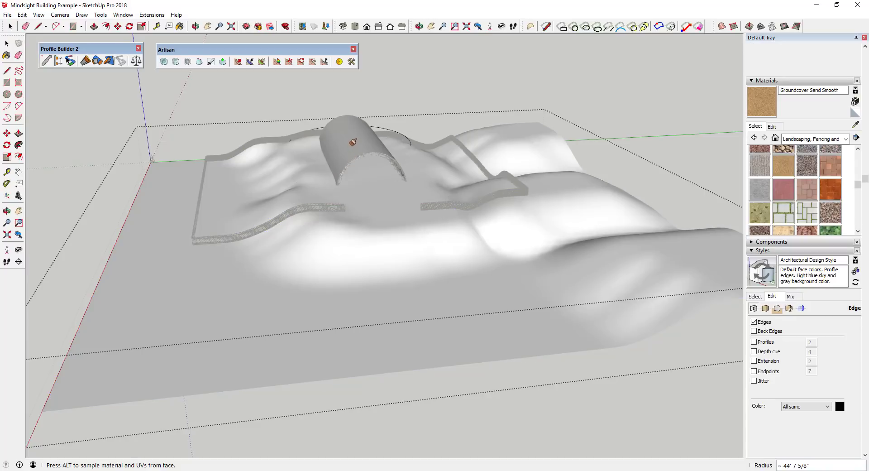
left_click_drag(352, 144, 371, 191)
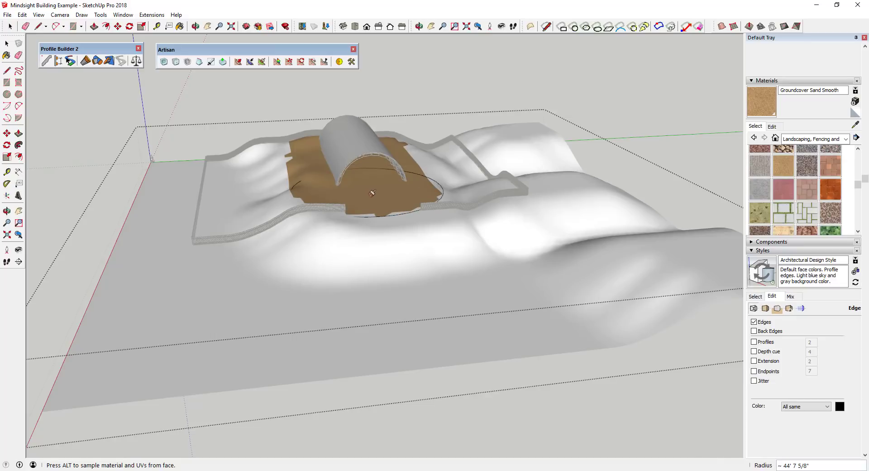
Reduce the brush radius to about 15' and paint a sand path from the fence opening down to the terrain's edge.
key("Down")
key("Down")
key("Down")
key("Down")
key("Down")
key("Down")
key("Down")
key("Down")
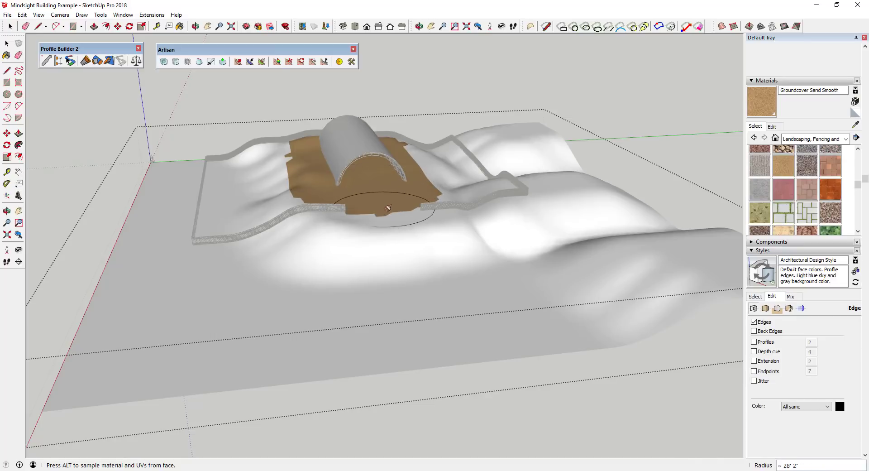
scroll(388, 208, "down", 1)
key("Down")
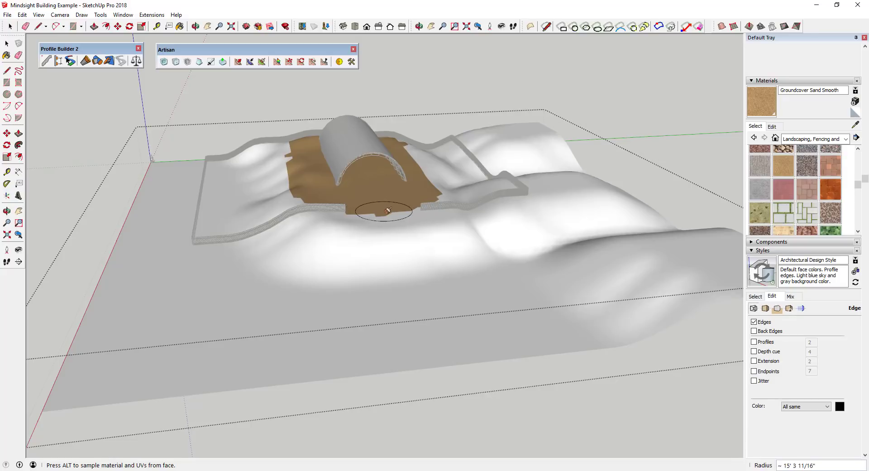
mouse_move(384, 212)
left_mouse_down()
mouse_move(395, 256)
mouse_move(372, 285)
mouse_move(303, 302)
mouse_move(91, 320)
left_mouse_up()
key("space")
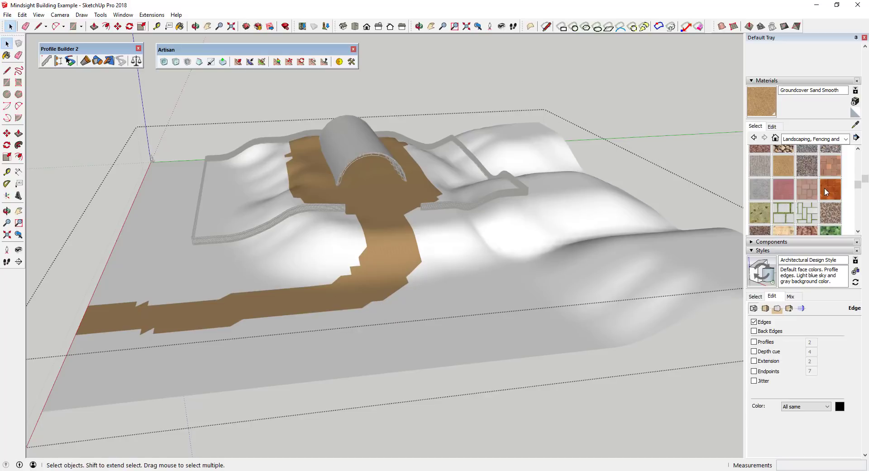
Paint the entire terrain surface with the Vegetation Grass Artificial material.
scroll(833, 218, "down", 5)
left_click(834, 161)
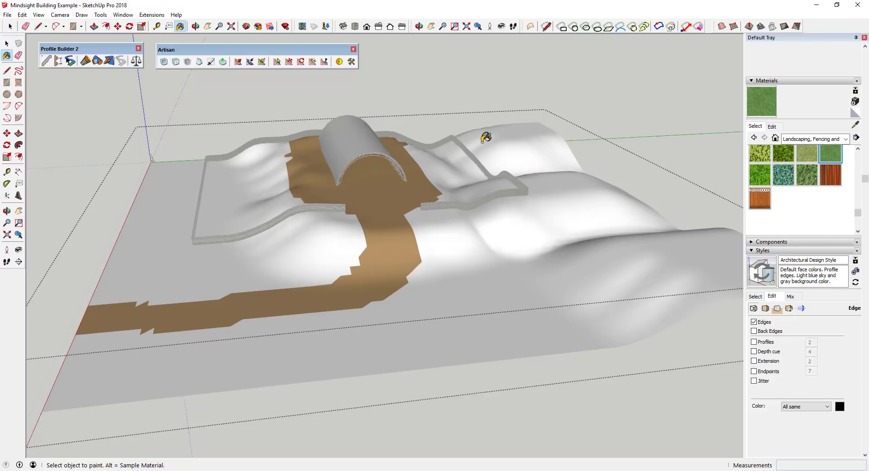
left_click(503, 135)
Paint Groundcover Sand Smooth around the arched building with the Artisan Paint Brush at a 40' radius.
left_click(262, 62)
scroll(811, 208, "up", 5)
scroll(811, 207, "up", 3)
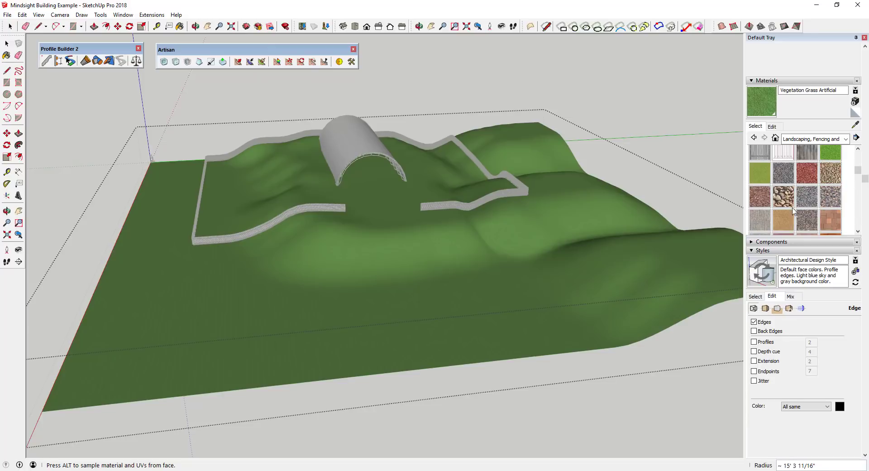
left_click(787, 220)
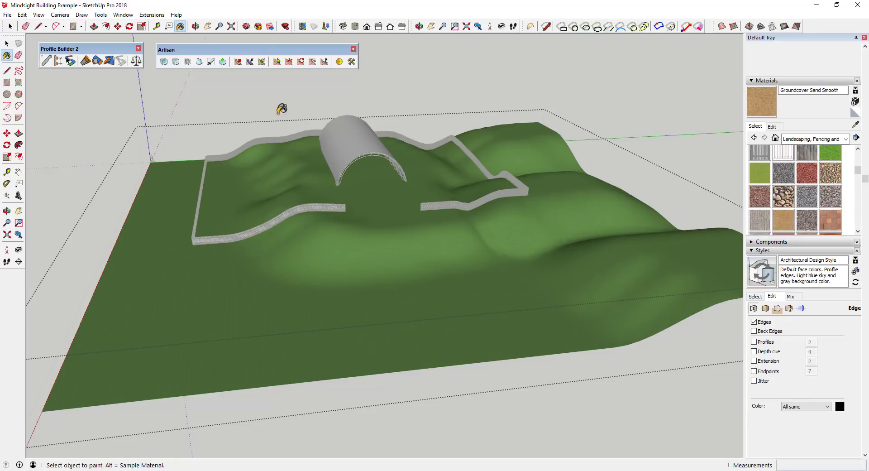
left_click(261, 62)
type("40'")
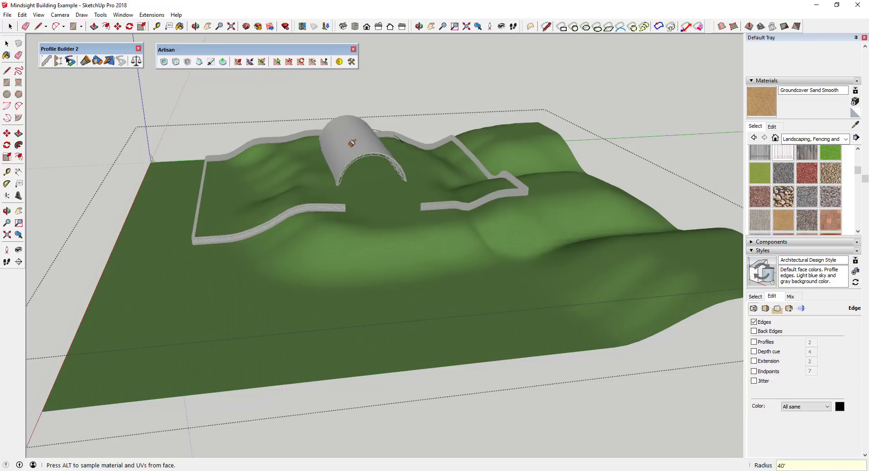
left_click_drag(353, 154, 372, 200)
Reduce the brush radius to 15' and paint a sand path across the grass from the fence opening to the terrain's edge.
type("15")
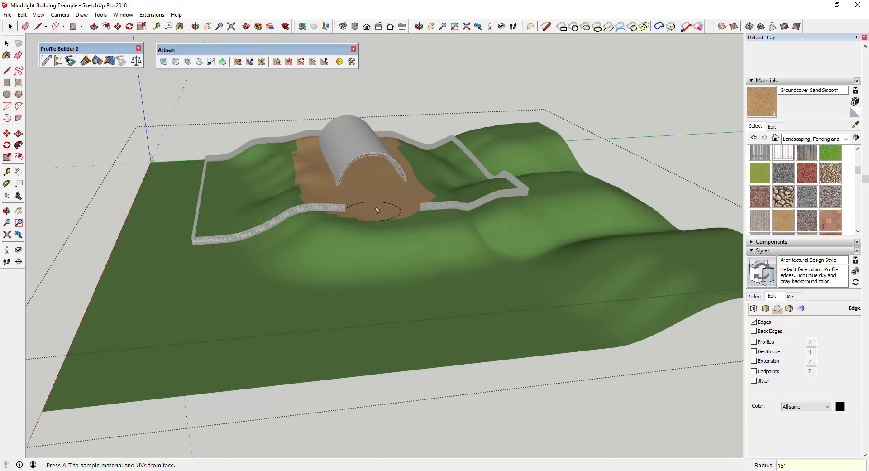
mouse_move(380, 220)
left_mouse_down()
mouse_move(379, 271)
mouse_move(328, 292)
mouse_move(283, 305)
mouse_move(108, 318)
left_mouse_up()
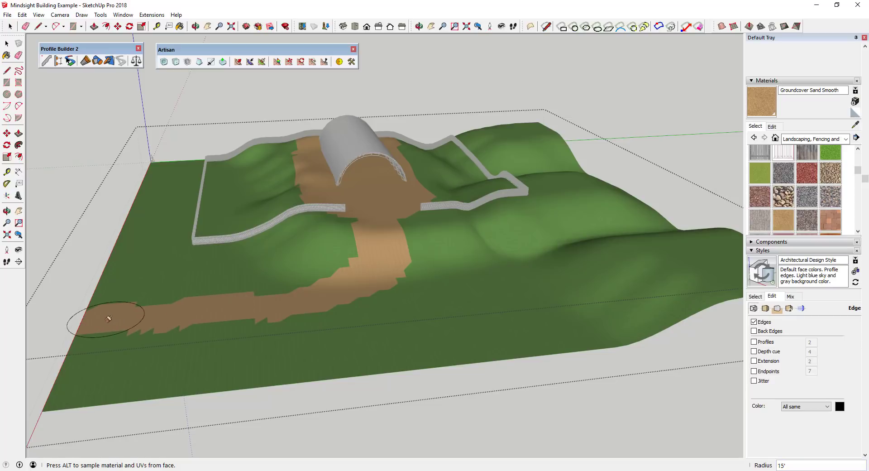
mouse_move(386, 273)
left_mouse_down()
mouse_move(393, 268)
mouse_move(337, 301)
mouse_move(258, 308)
left_mouse_up()
Undo the sand brush strokes and the grass fill so the terrain is unpainted.
key("ctrl+z")
key("ctrl+z")
key("ctrl+z")
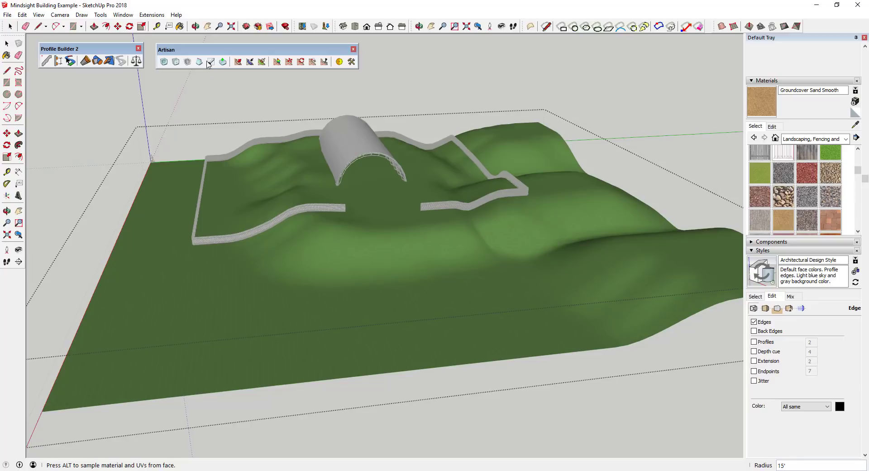
left_click(250, 62)
key("ctrl+z")
key("ctrl+z")
key("ctrl+z")
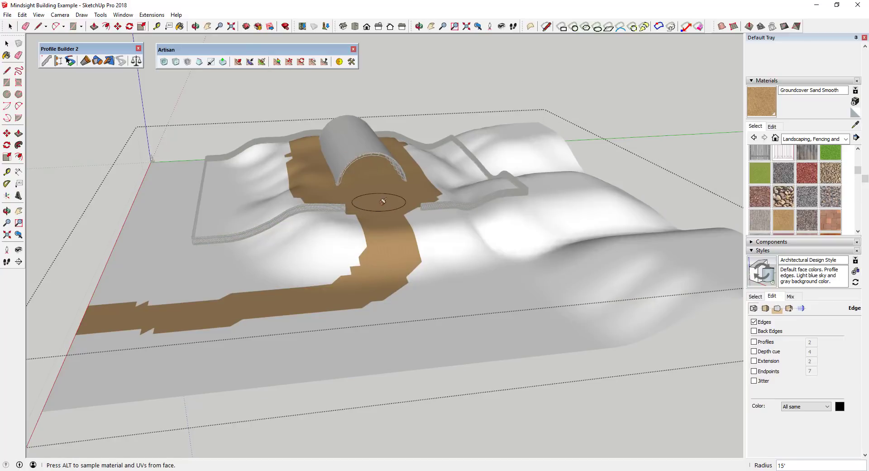
With the Artisan Select Brush, select the ground around the arched building and, at a 20' radius, a path to the terrain's edge.
left_click(250, 62)
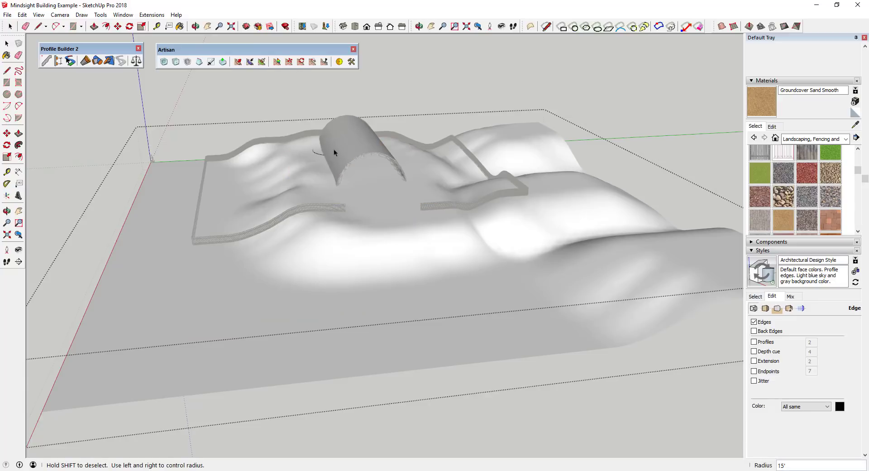
key("Return")
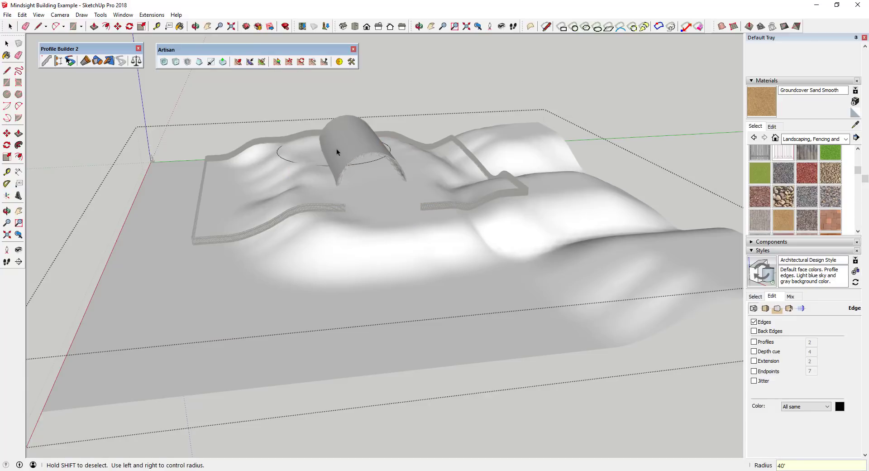
left_click_drag(349, 145, 377, 218)
type("20")
key("Return")
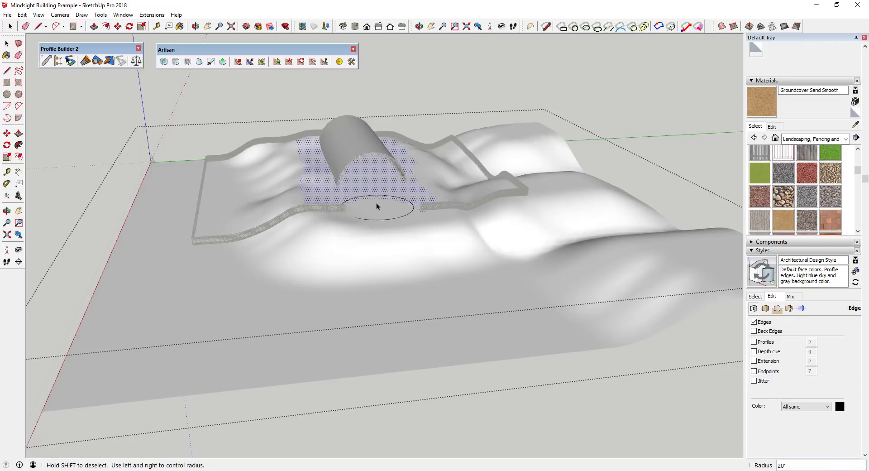
mouse_move(376, 202)
left_mouse_down()
mouse_move(390, 239)
mouse_move(388, 303)
mouse_move(92, 337)
left_mouse_up()
Make a group from the selected building surround and path, and paint it with Groundcover Sand Smooth.
left_click(11, 26)
right_click(368, 196)
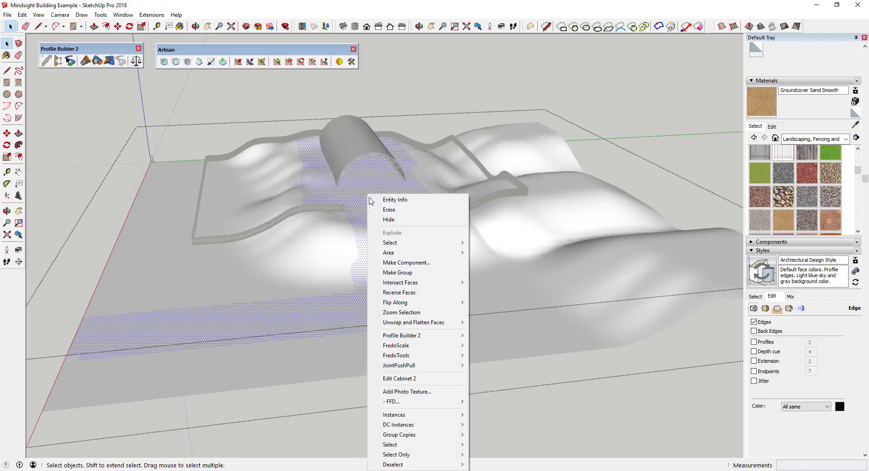
left_click(412, 272)
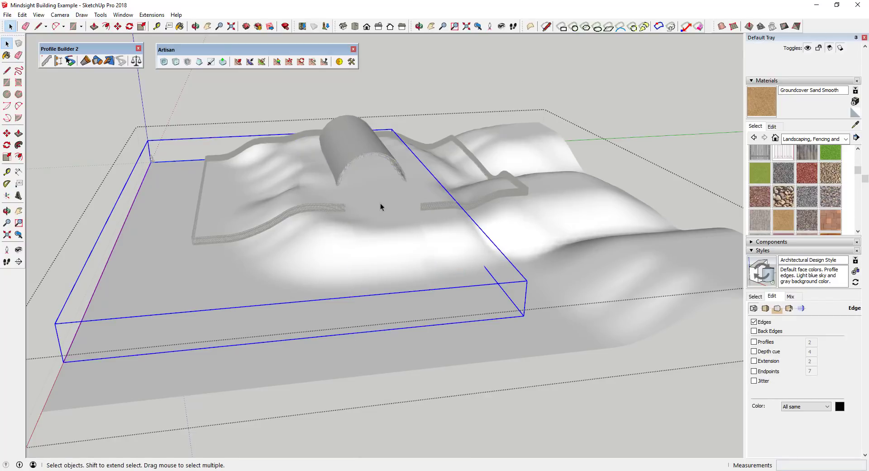
key("b")
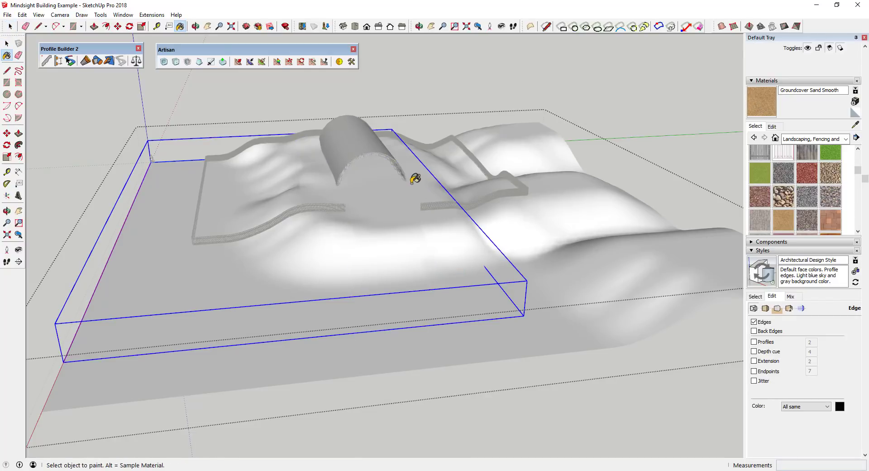
left_click(413, 182)
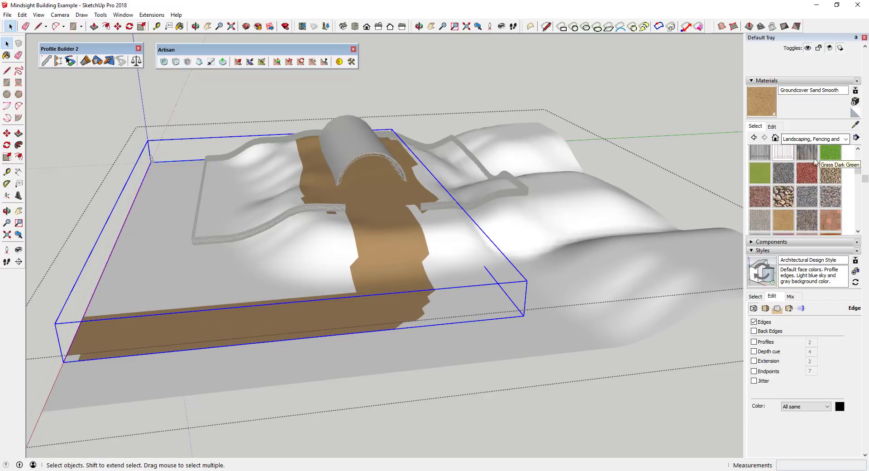
Paint the remaining terrain on both sides of the sand path with Grass Dark Green.
left_click(830, 152)
left_click(542, 152)
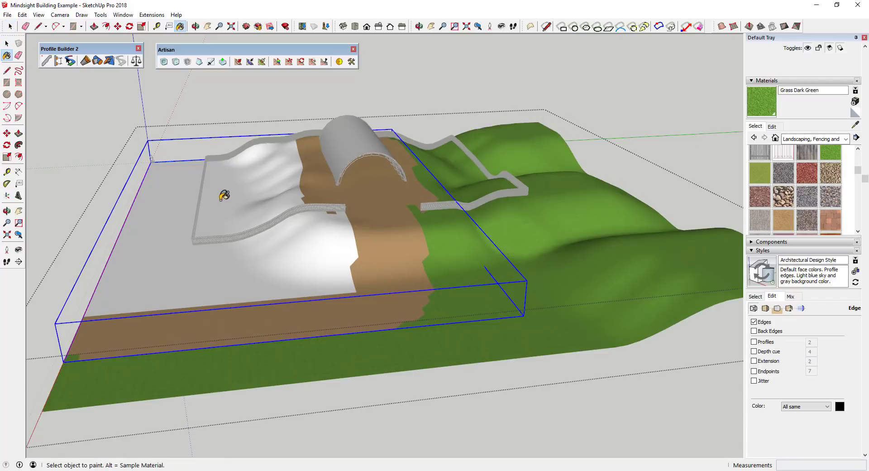
left_click(222, 195)
Close the terrain group and inspect the painted path, grass and fence around the arched building.
key("space")
middle_click_drag(384, 235, 399, 196)
left_click(395, 107)
scroll(388, 194, "up", 3)
middle_click_drag(374, 166, 386, 131)
scroll(388, 138, "up", 3)
scroll(386, 131, "down", 2)
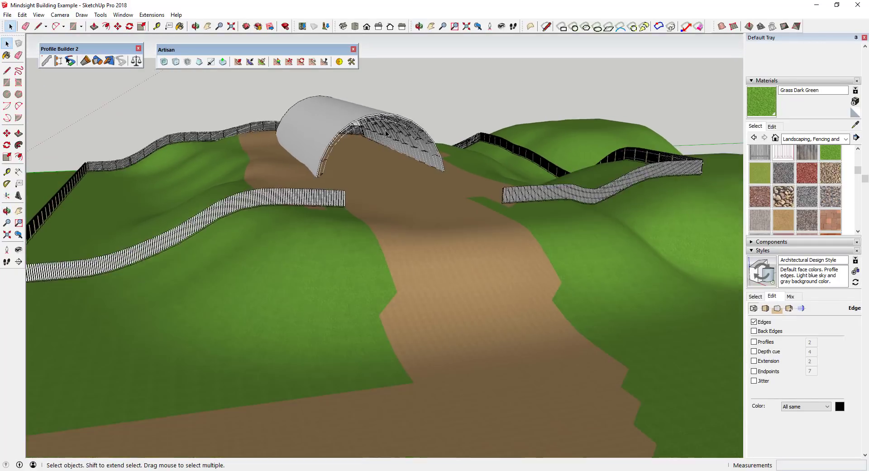